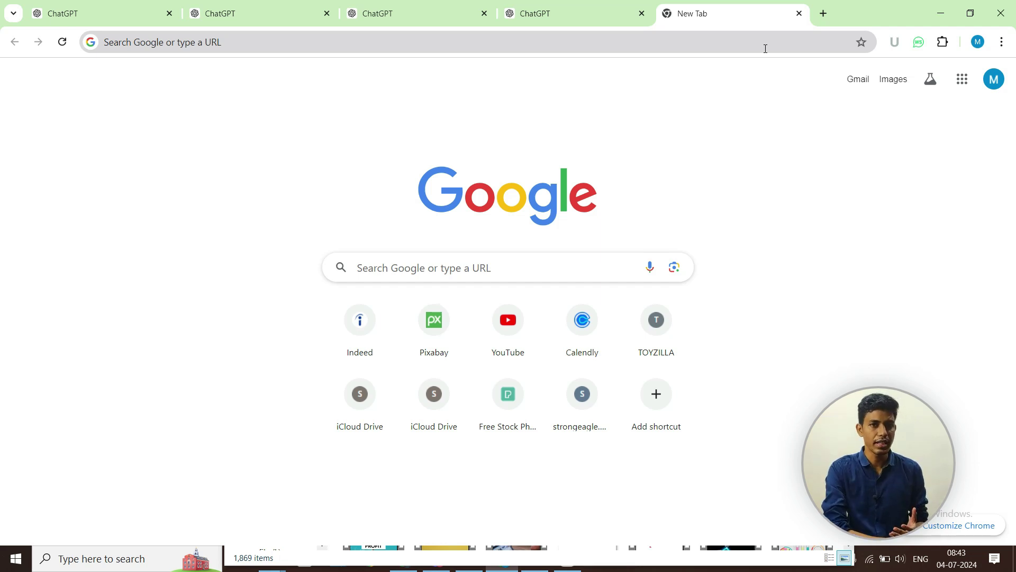
- Search Google for "realtors in new york" and browse the results down to the Places listings
{"action": "left_click", "coordinate": [551, 256]}
{"action": "type", "text": "re"}
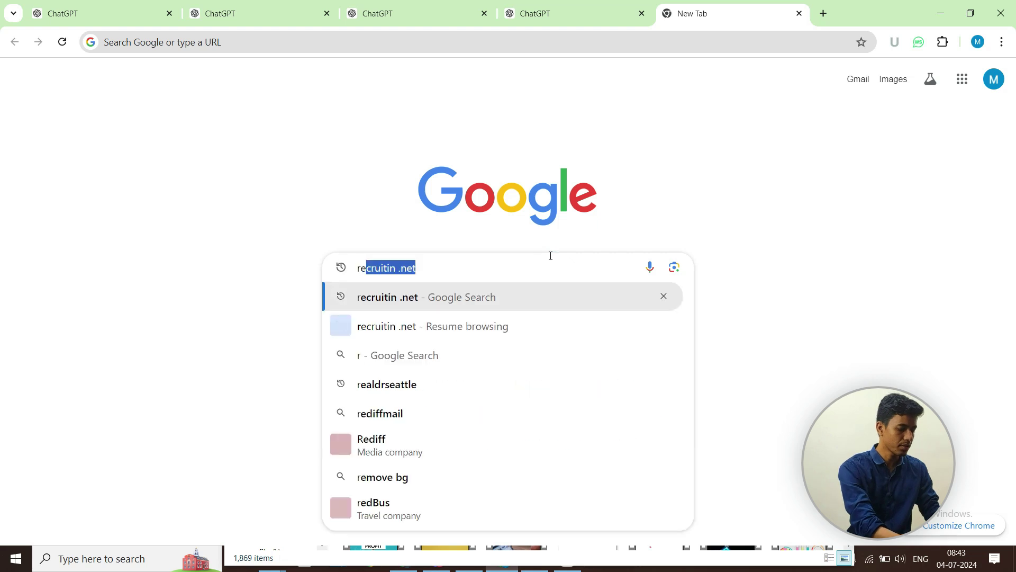
{"action": "type", "text": "altors "}
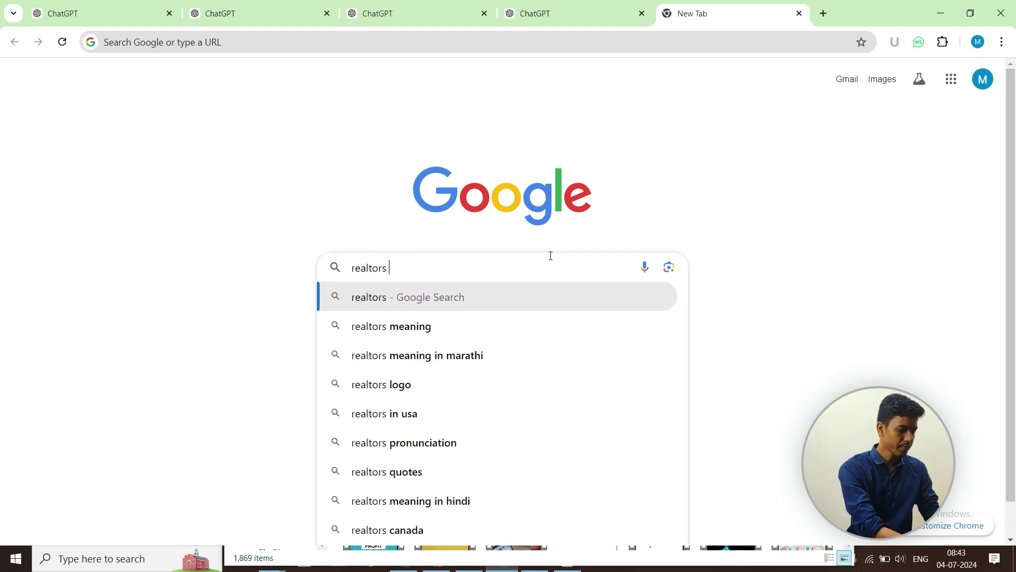
{"action": "type", "text": "in new york"}
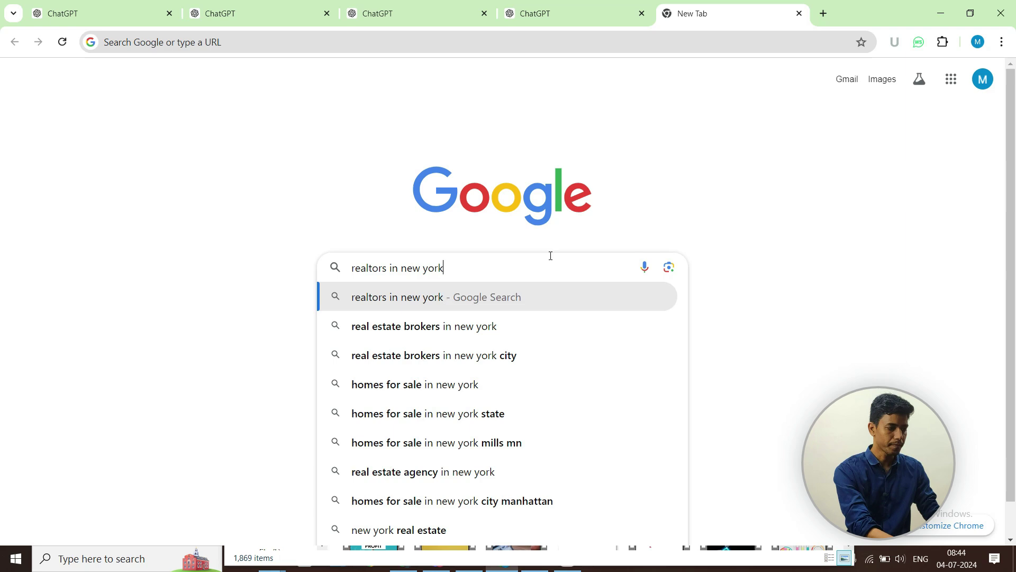
{"action": "key", "text": "Return"}
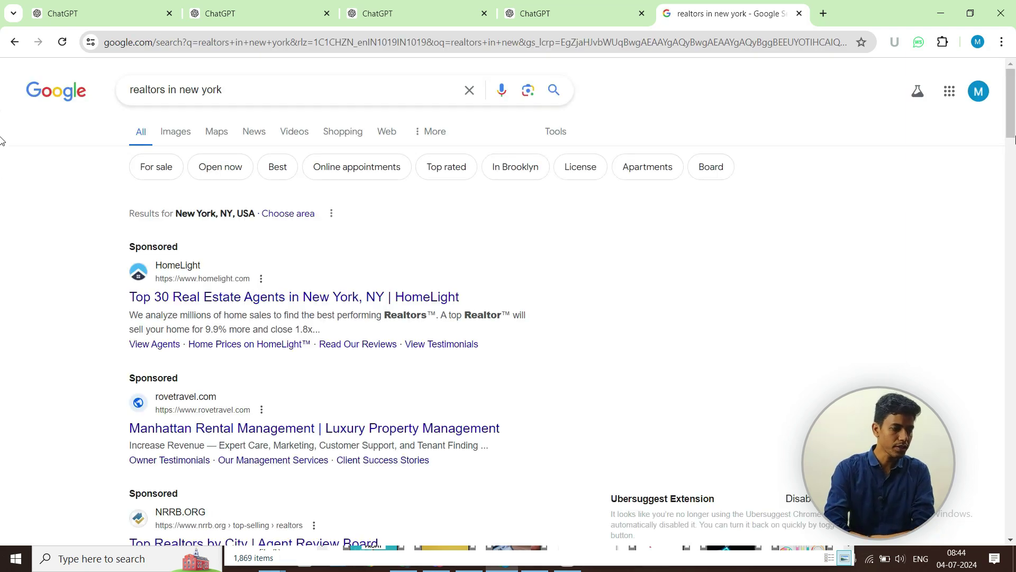
{"action": "scroll", "coordinate": [1012, 130], "scroll_direction": "down", "scroll_amount": 3}
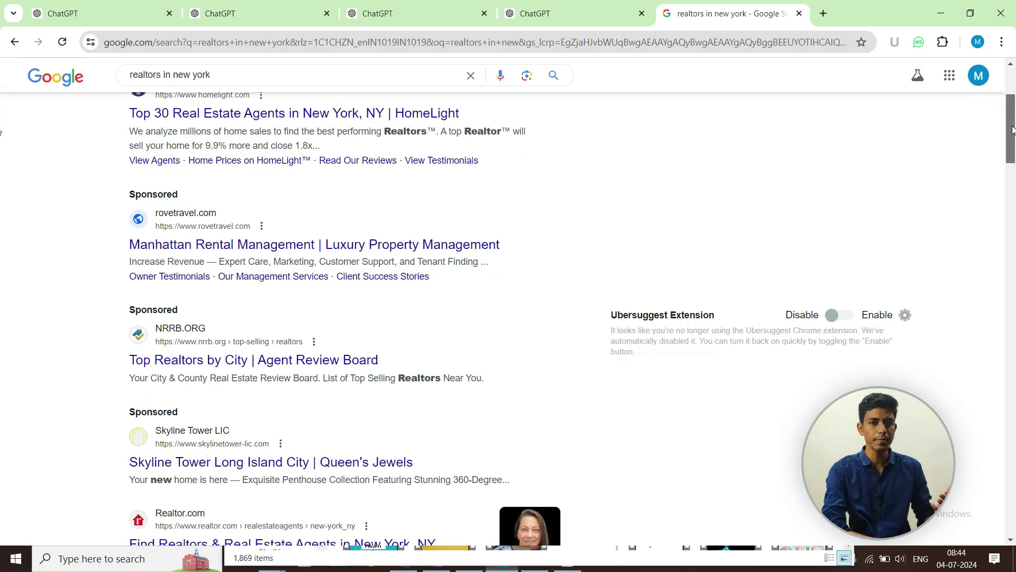
{"action": "left_click_drag", "start_coordinate": [1012, 130], "coordinate": [1008, 205]}
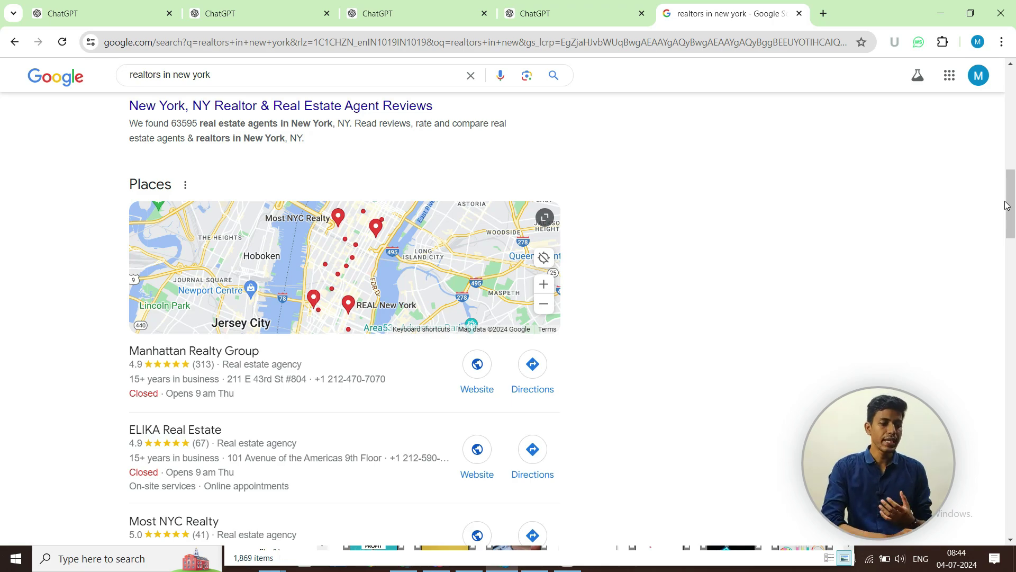
{"action": "left_click_drag", "start_coordinate": [1014, 208], "coordinate": [1015, 101]}
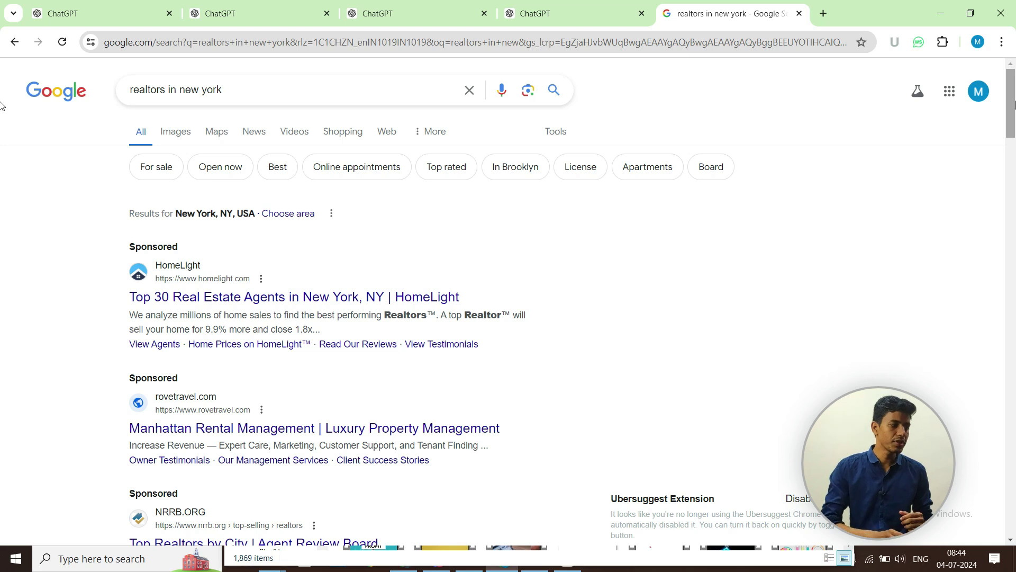
{"action": "left_click", "coordinate": [322, 88]}
{"action": "left_click_drag", "start_coordinate": [290, 91], "coordinate": [121, 96]}
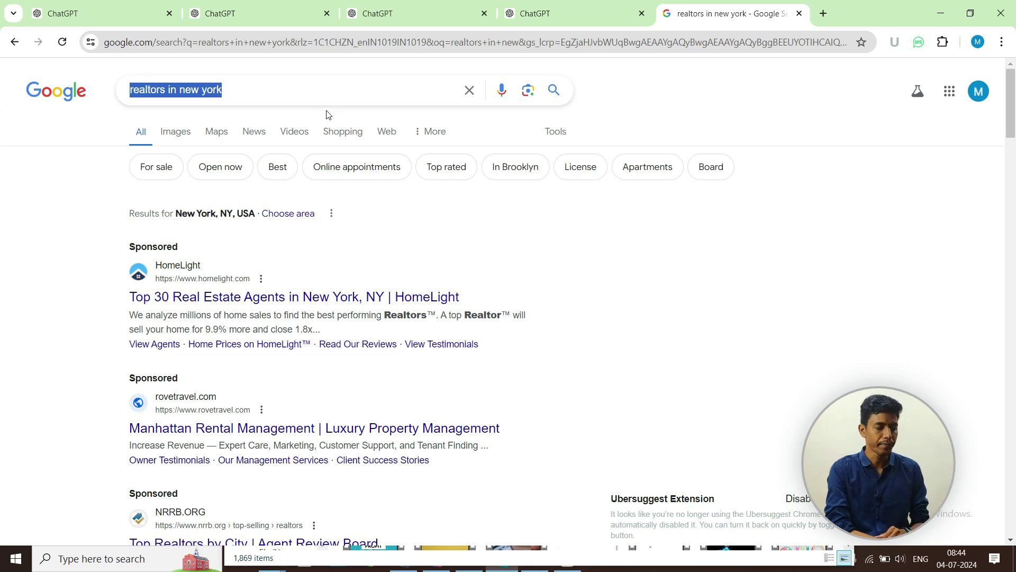
- Search for "recruitin .net" in a new browser tab and open the RecruitEm X-Ray Search site
{"action": "left_click", "coordinate": [827, 15]}
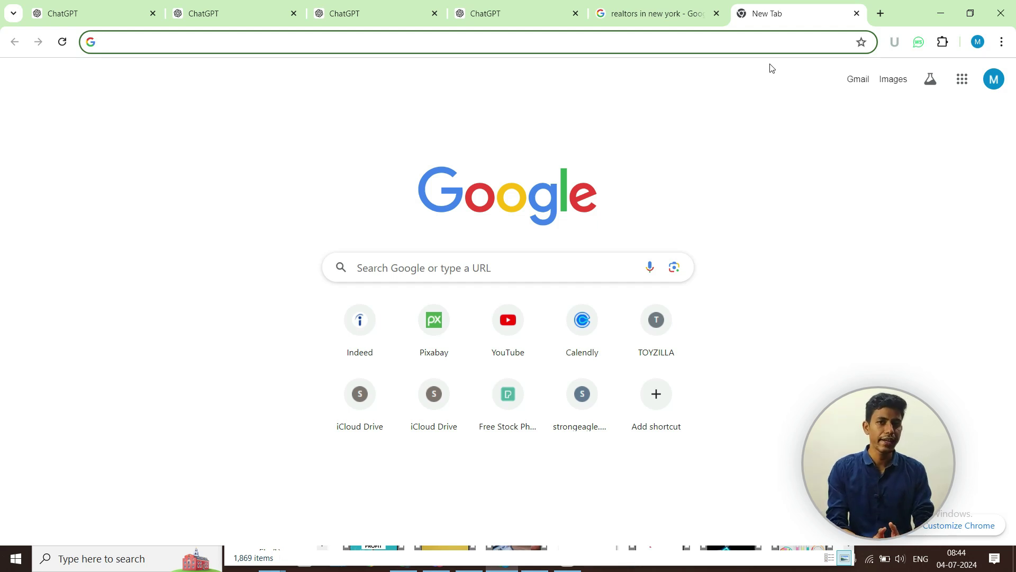
{"action": "type", "text": "recr"}
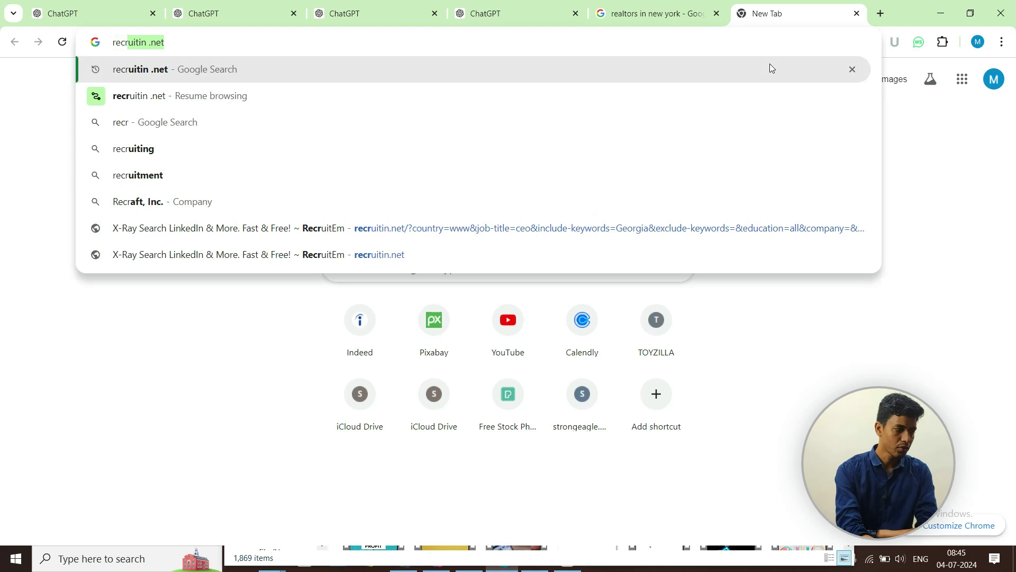
{"action": "key", "text": "Right"}
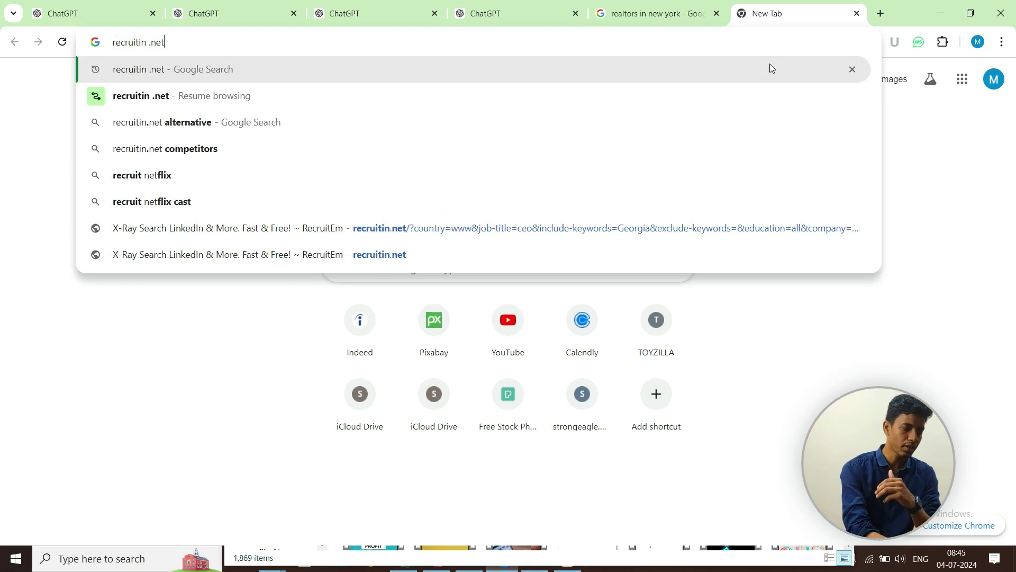
{"action": "key", "text": "Return"}
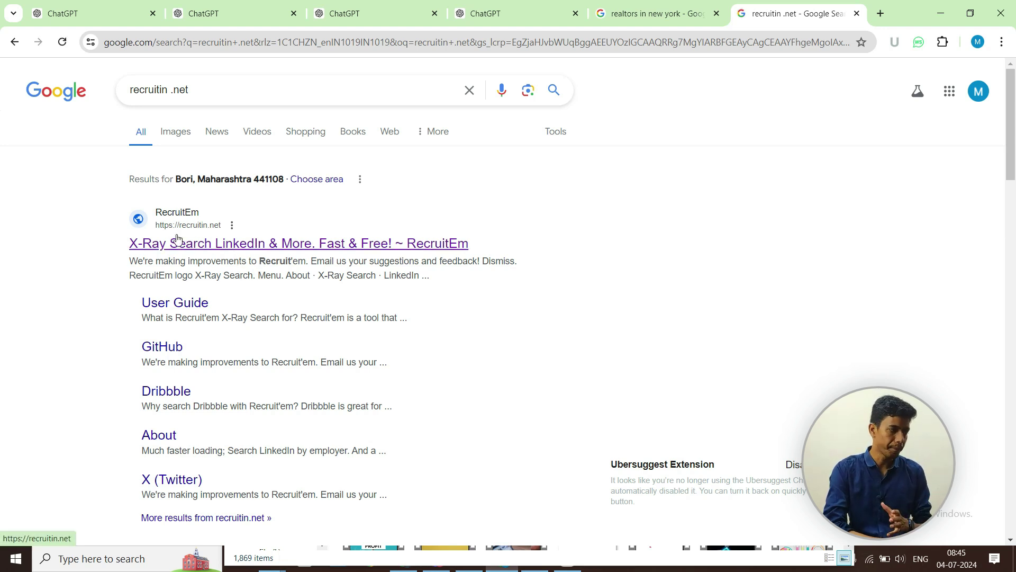
{"action": "left_click", "coordinate": [276, 246]}
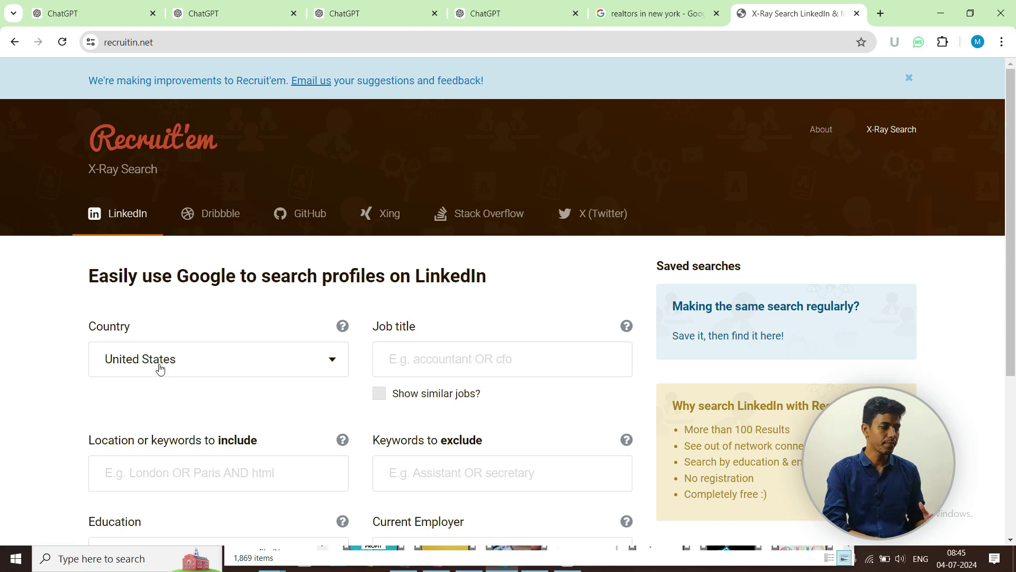
- Keep United States as the country and set the job title to ceo in the LinkedIn profile search form
{"action": "scroll", "coordinate": [156, 365], "scroll_direction": "down", "scroll_amount": 1}
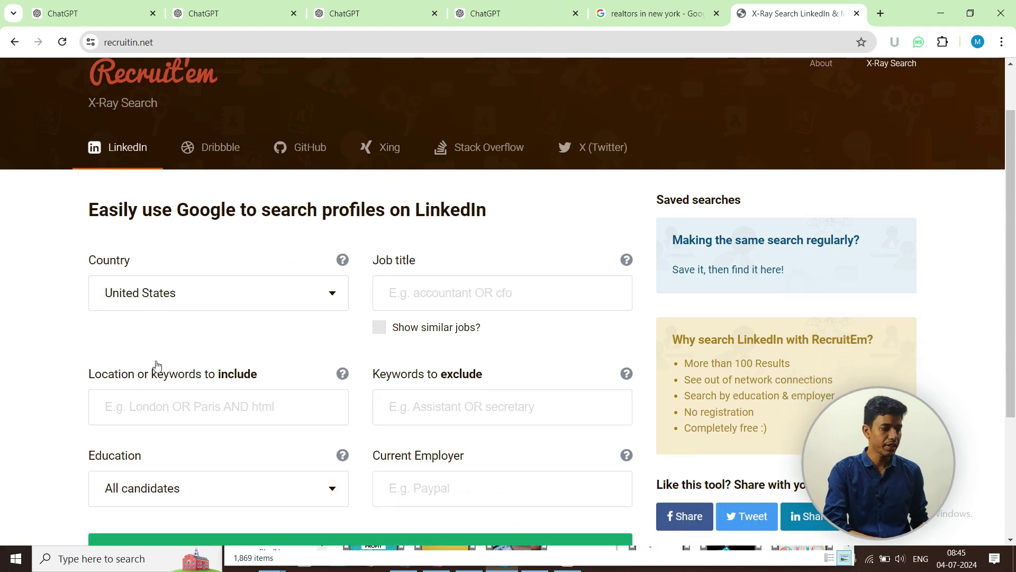
{"action": "left_click", "coordinate": [200, 306]}
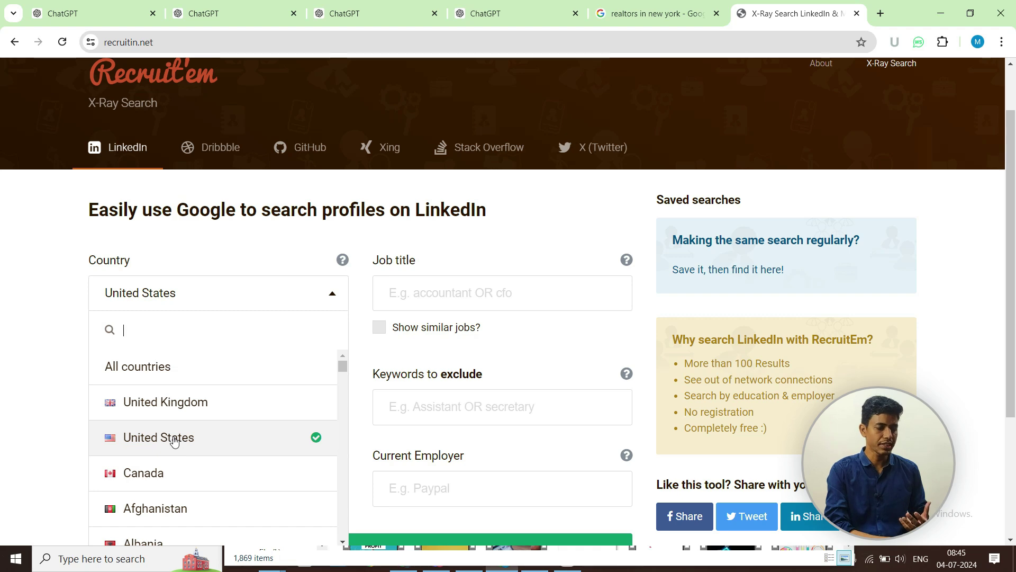
{"action": "left_click", "coordinate": [527, 291]}
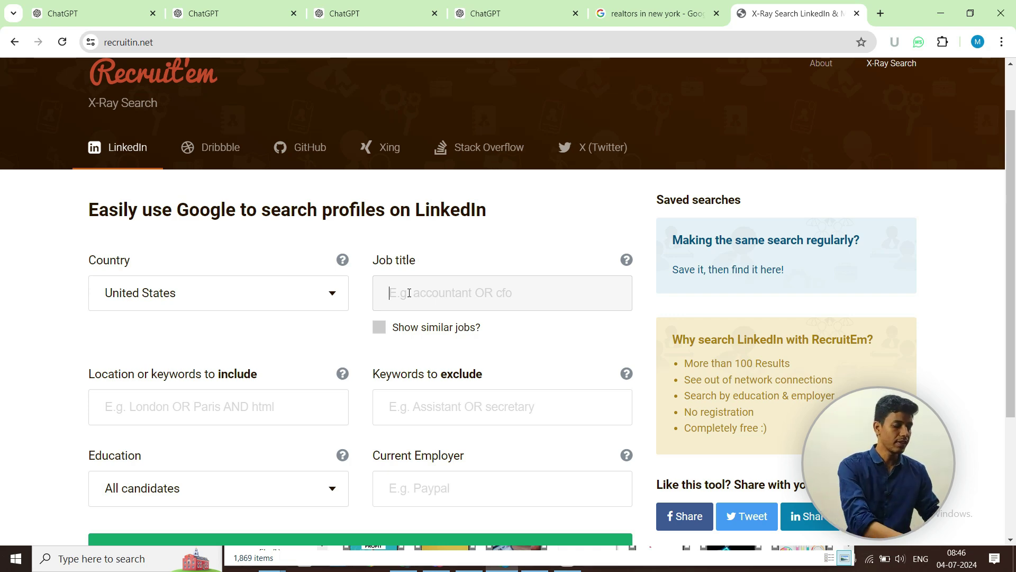
{"action": "type", "text": "ceo"}
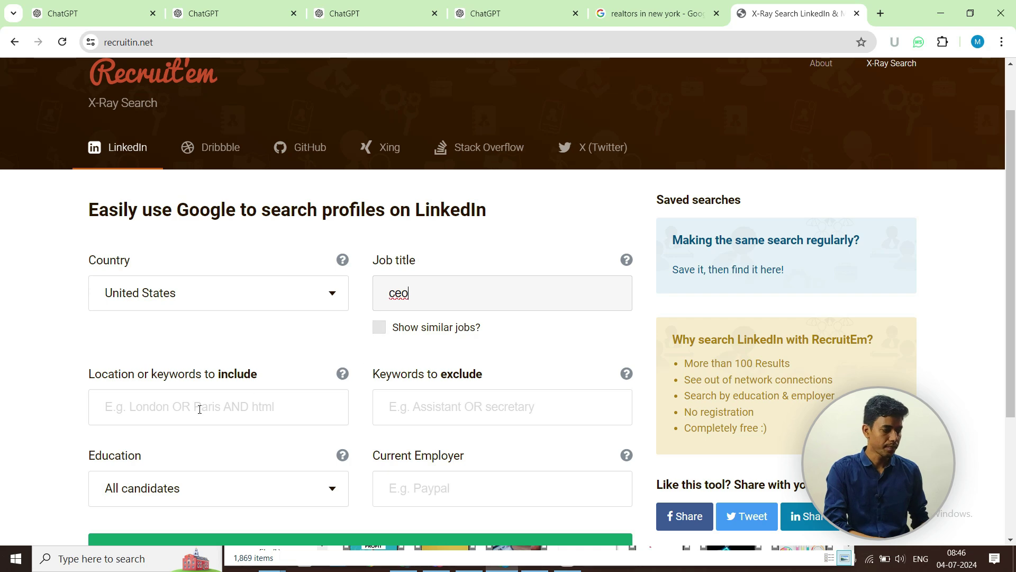
{"action": "left_click", "coordinate": [137, 392]}
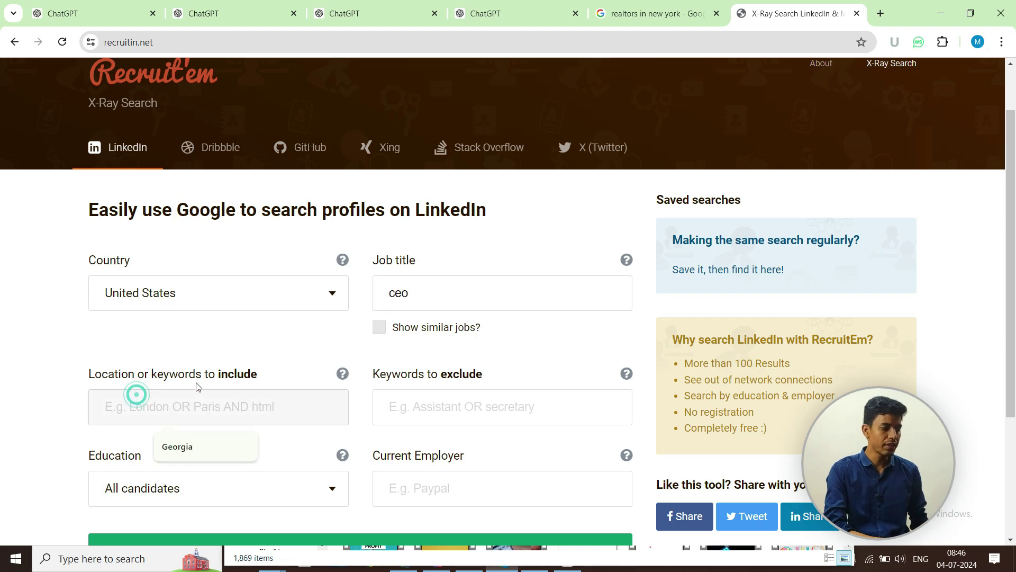
{"action": "scroll", "coordinate": [239, 402], "scroll_direction": "down", "scroll_amount": 1}
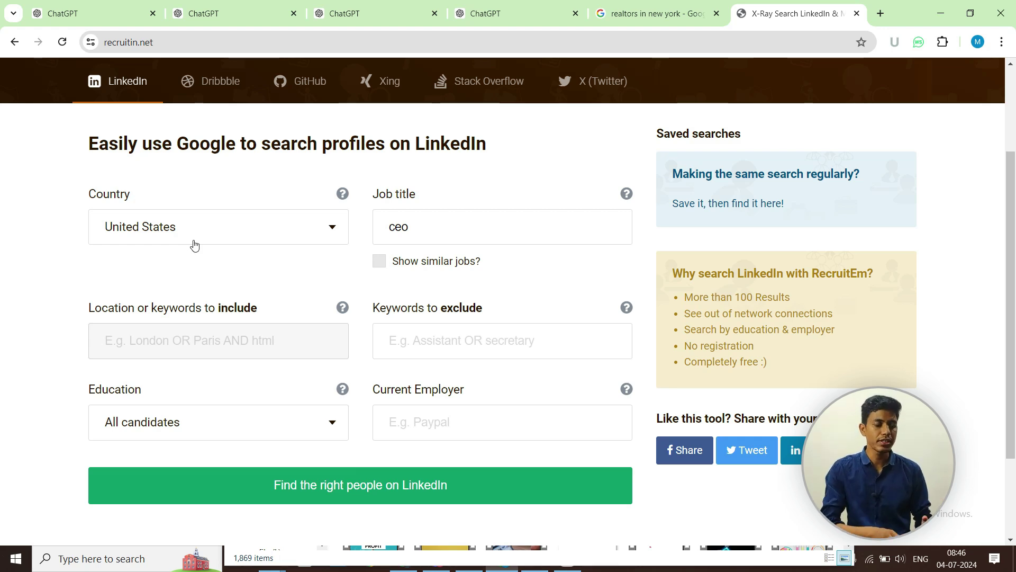
- Search for "best place to invest in property in usa" in a new tab and open Rocket Mortgage's Best Places To Invest In Real Estate article separately
{"action": "left_click", "coordinate": [882, 12]}
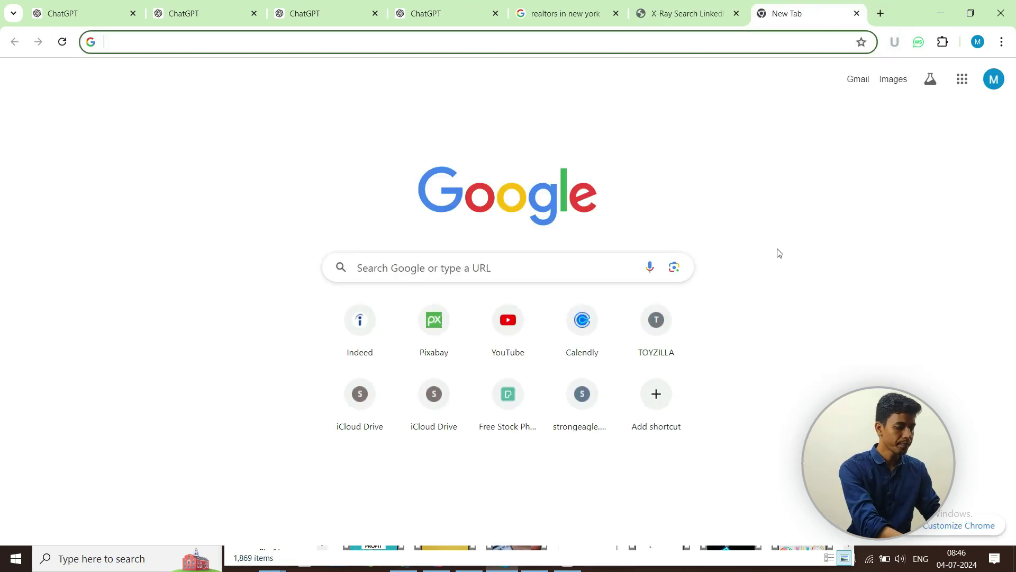
{"action": "type", "text": "best"}
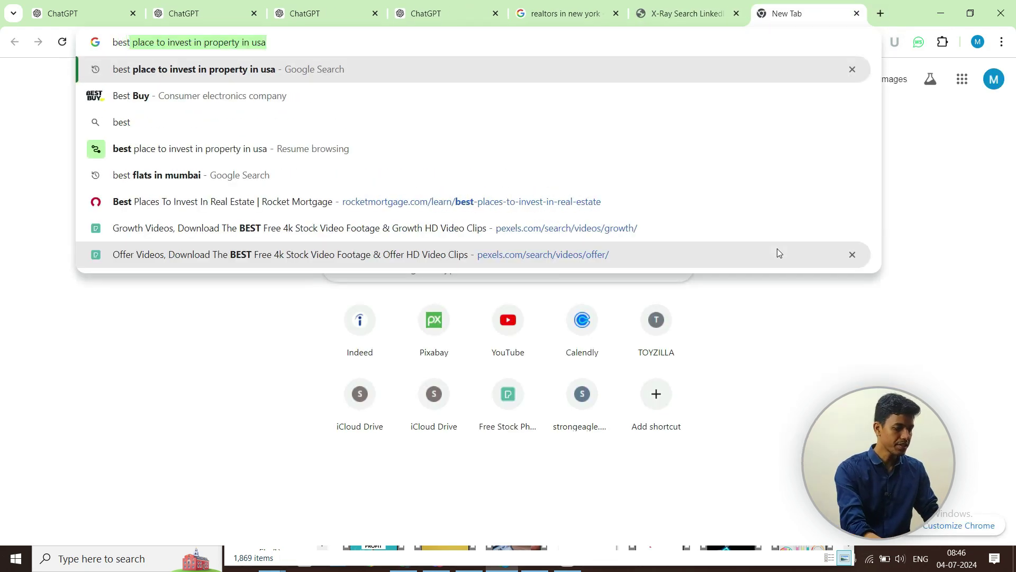
{"action": "key", "text": "End"}
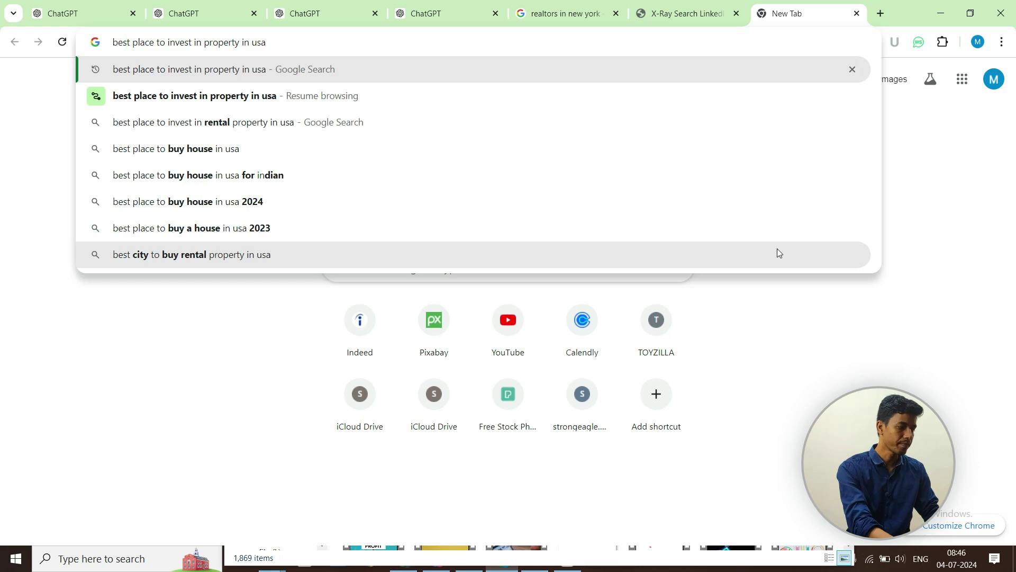
{"action": "key", "text": "Return"}
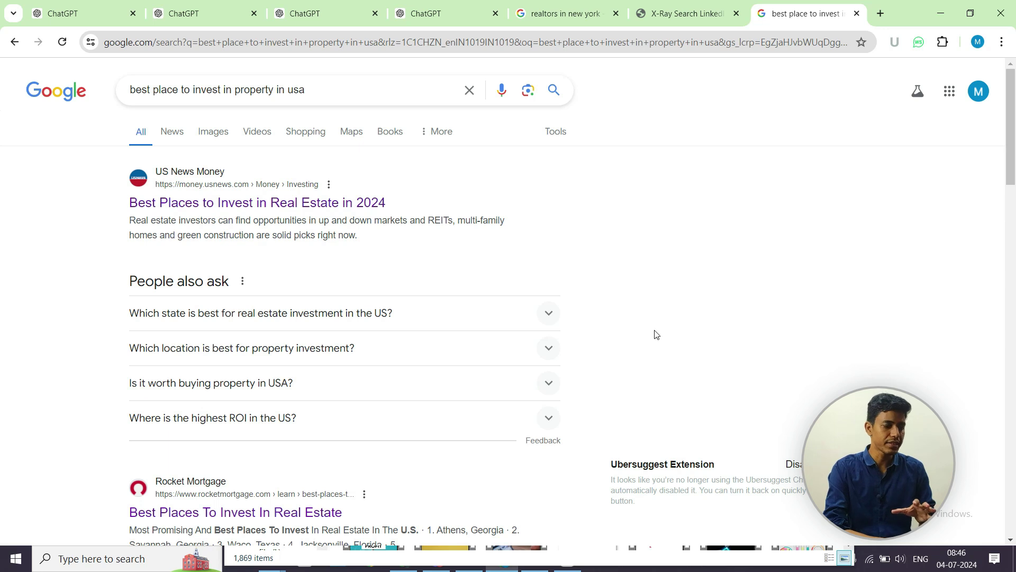
{"action": "scroll", "coordinate": [383, 346], "scroll_direction": "down", "scroll_amount": 2}
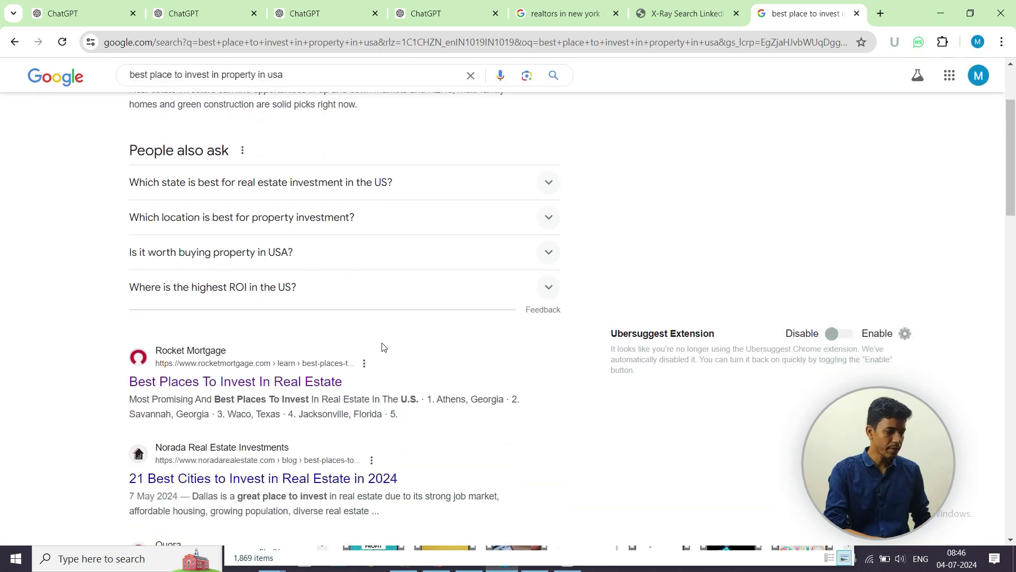
{"action": "scroll", "coordinate": [383, 347], "scroll_direction": "down", "scroll_amount": 1}
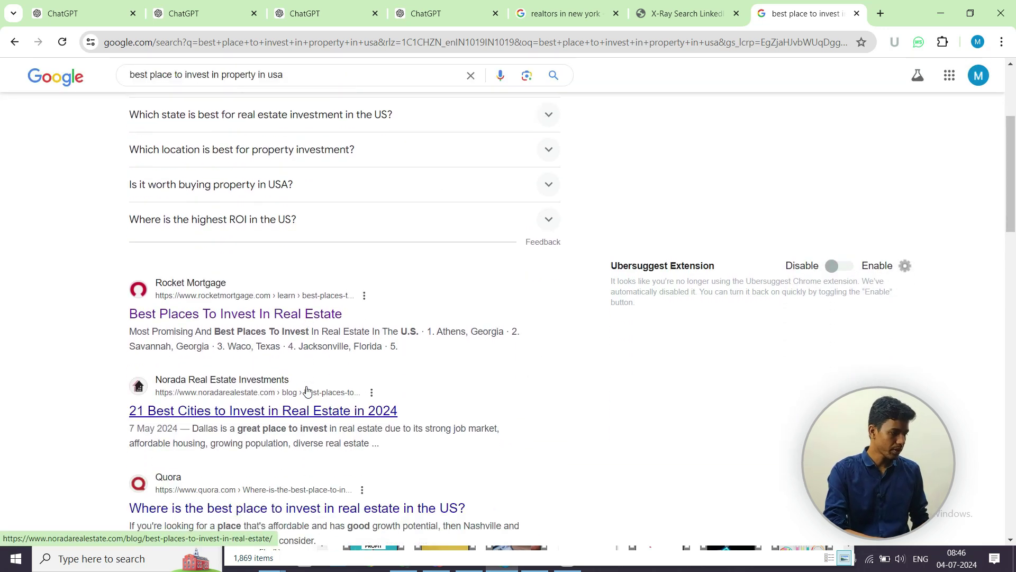
{"action": "middle_click", "coordinate": [233, 316]}
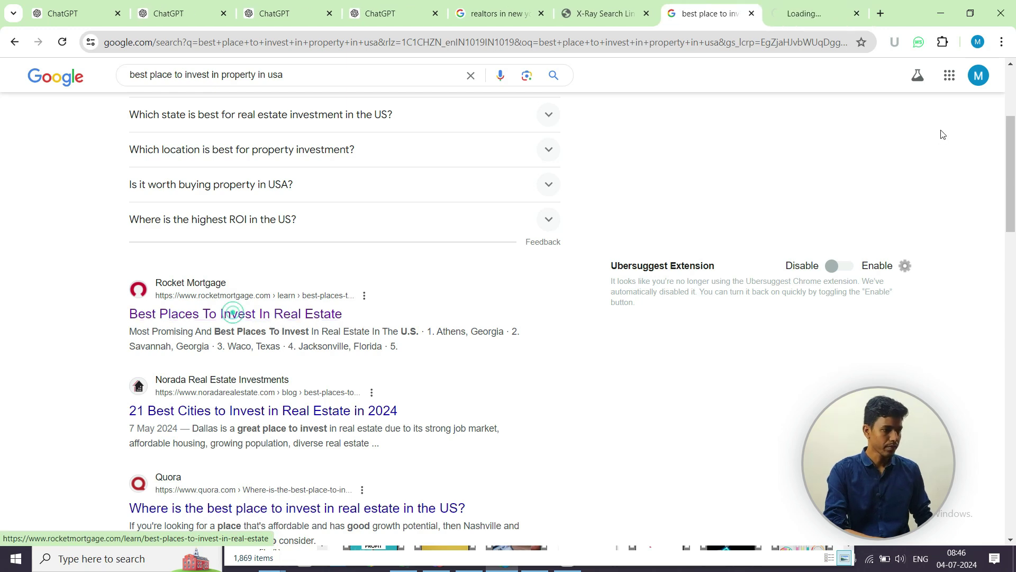
{"action": "left_click", "coordinate": [812, 13]}
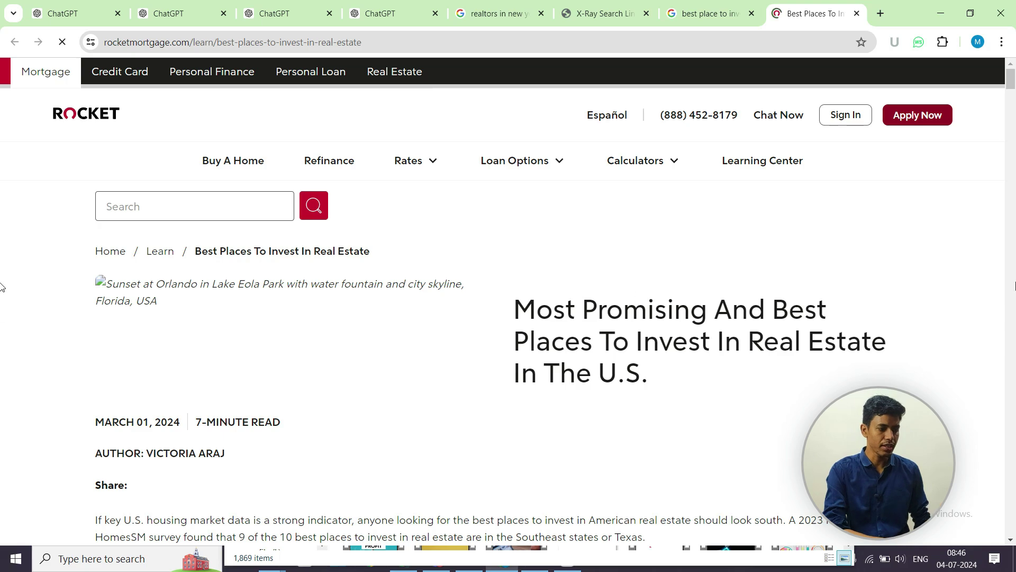
- Copy the state name Georgia from the article's first-ranked place into the LinkedIn search form's location or keywords to include
{"action": "scroll", "coordinate": [1011, 540], "scroll_direction": "down", "scroll_amount": 5}
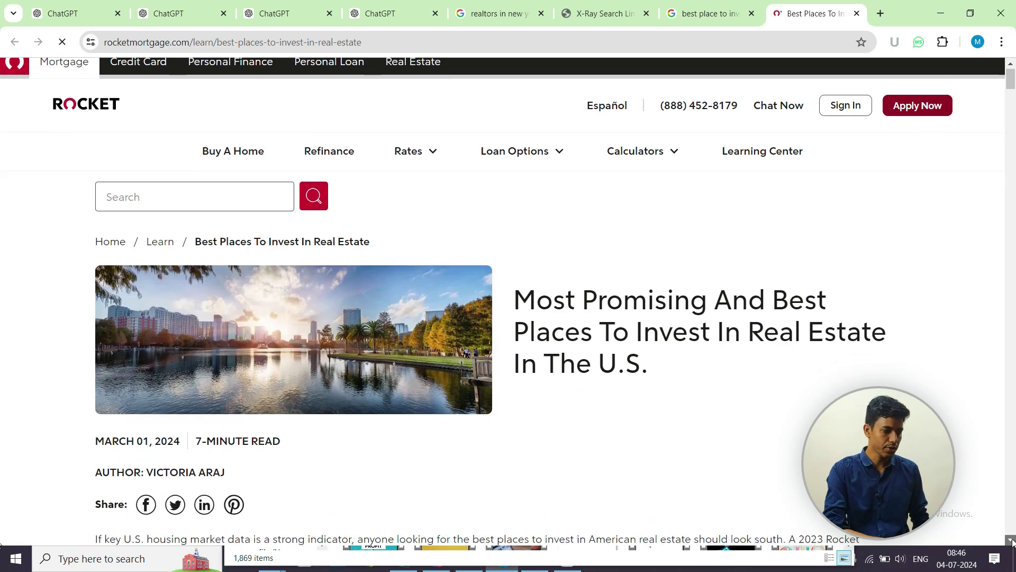
{"action": "scroll", "coordinate": [1012, 541], "scroll_direction": "down", "scroll_amount": 10}
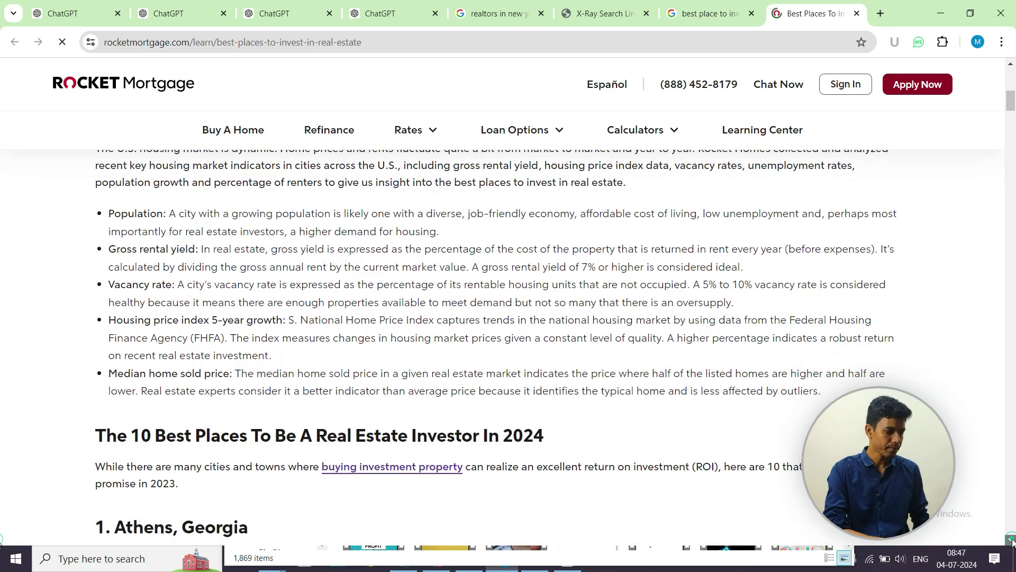
{"action": "scroll", "coordinate": [1012, 541], "scroll_direction": "down", "scroll_amount": 1}
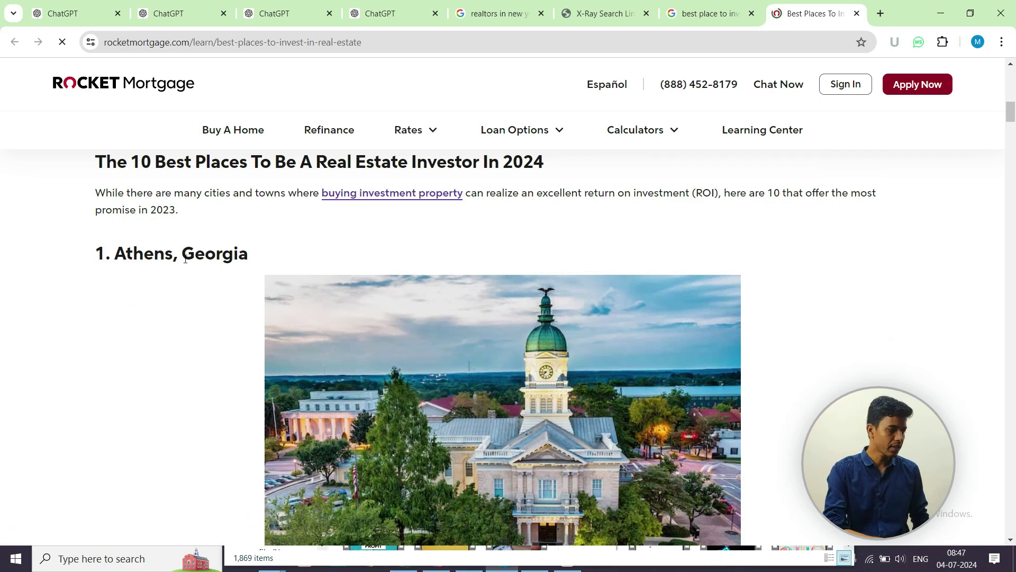
{"action": "double_click", "coordinate": [219, 259]}
{"action": "key", "text": "ctrl+c"}
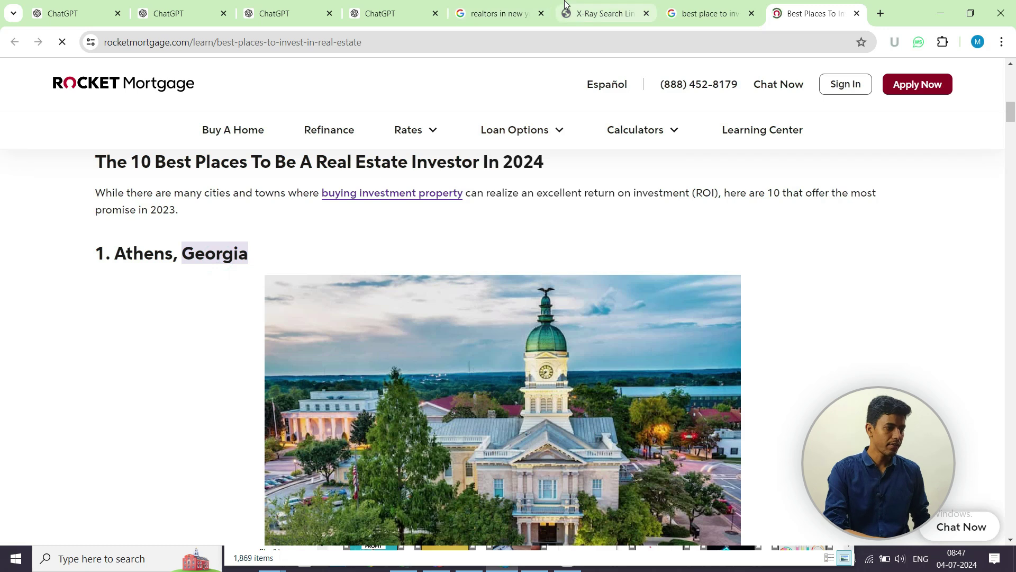
{"action": "left_click", "coordinate": [598, 13]}
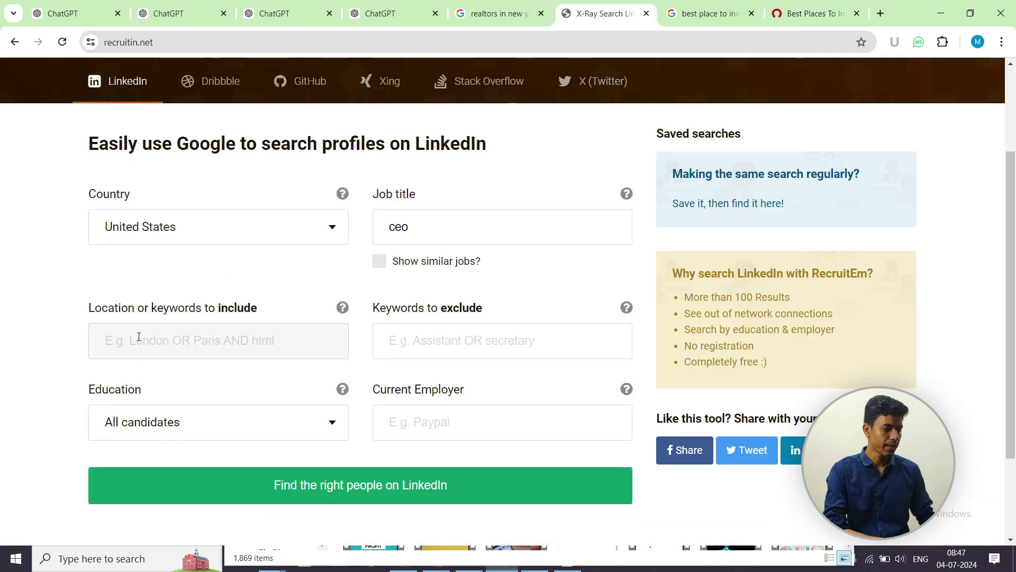
{"action": "key", "text": "ctrl+v"}
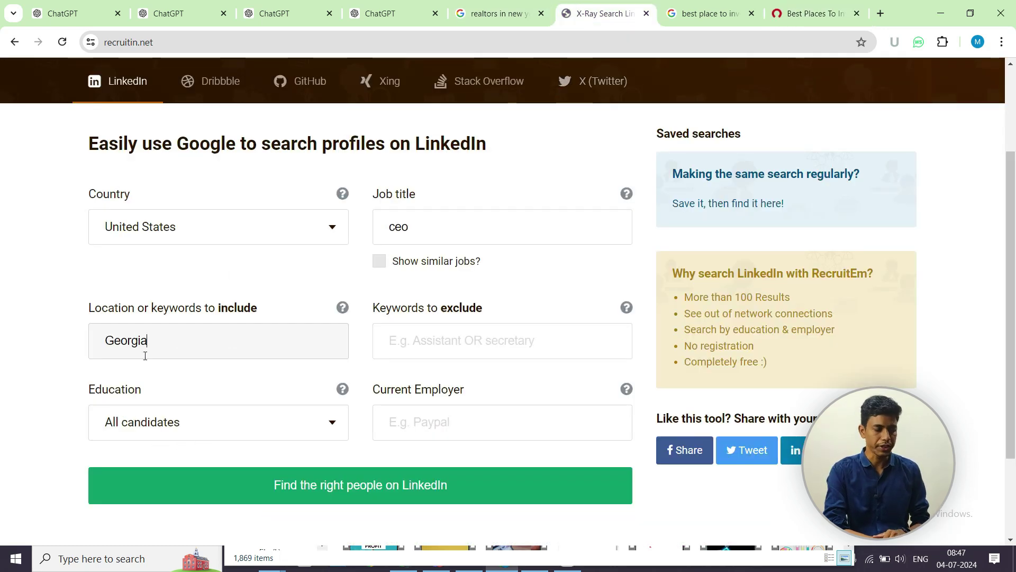
{"action": "left_click", "coordinate": [478, 340]}
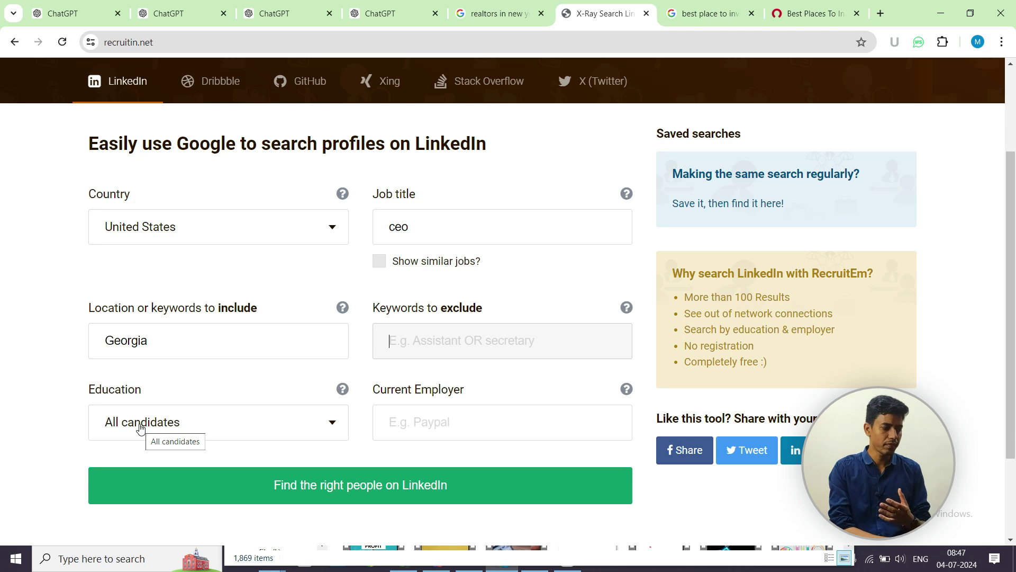
{"action": "double_click", "coordinate": [433, 230]}
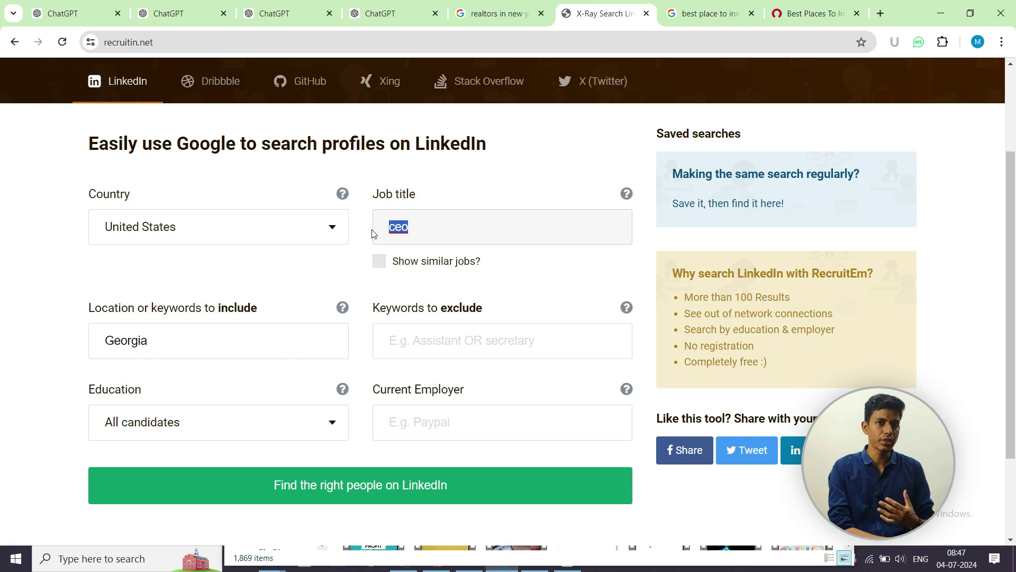
- Generate the LinkedIn search query for ceo in Georgia, leaving the current employer blank, and copy its URL
{"action": "left_click", "coordinate": [468, 426]}
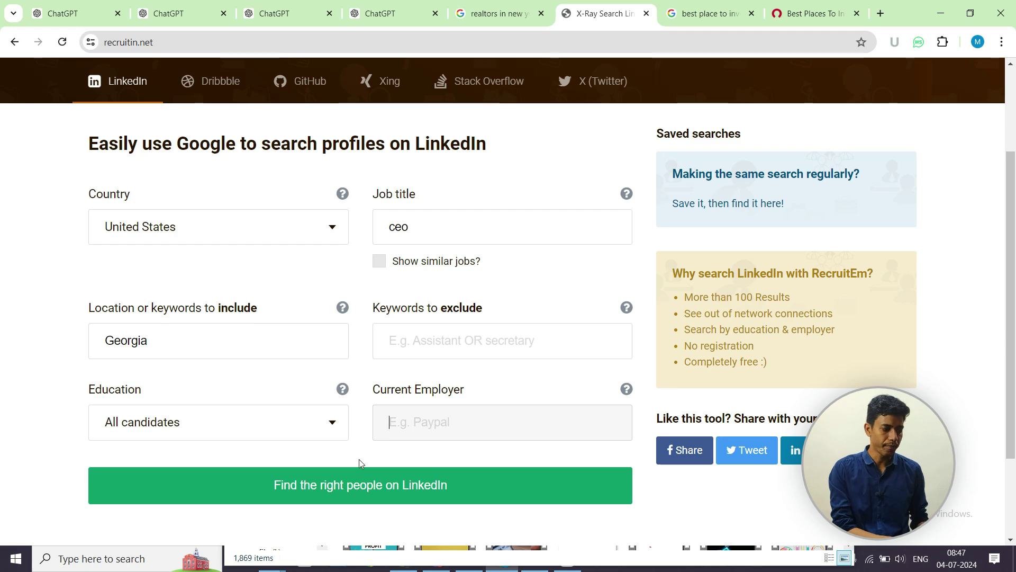
{"action": "left_click", "coordinate": [366, 488]}
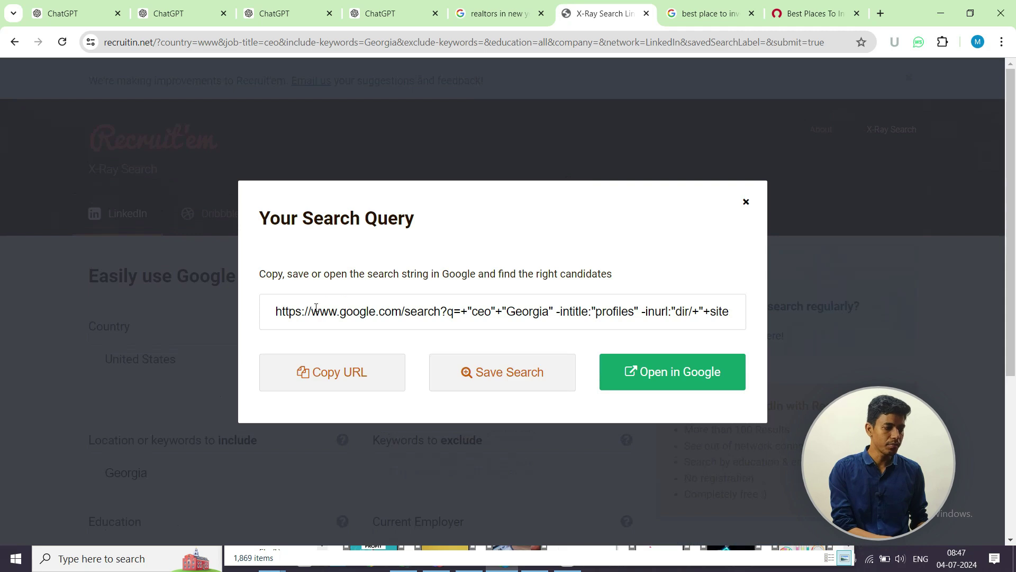
{"action": "left_click_drag", "start_coordinate": [282, 311], "coordinate": [683, 321]}
{"action": "left_click", "coordinate": [683, 322]}
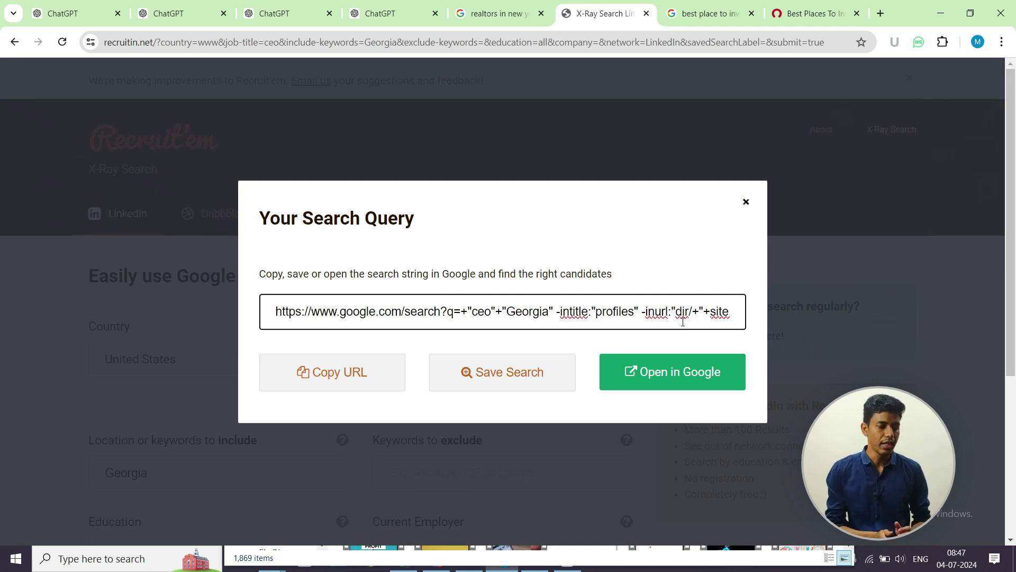
{"action": "left_click", "coordinate": [371, 376]}
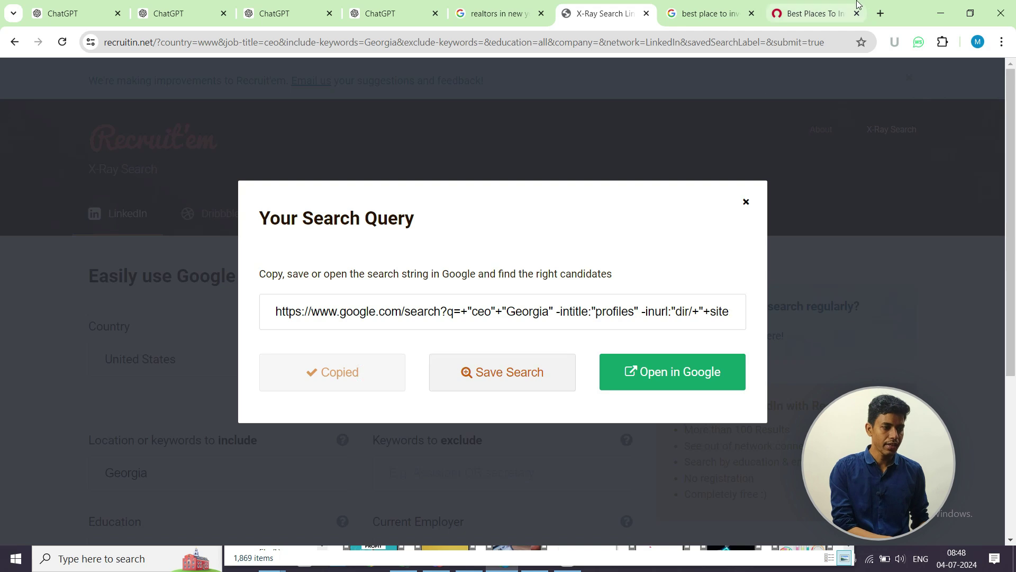
- Open the copied Google search URL for ceo and Georgia LinkedIn profiles in a new tab
{"action": "left_click", "coordinate": [875, 16]}
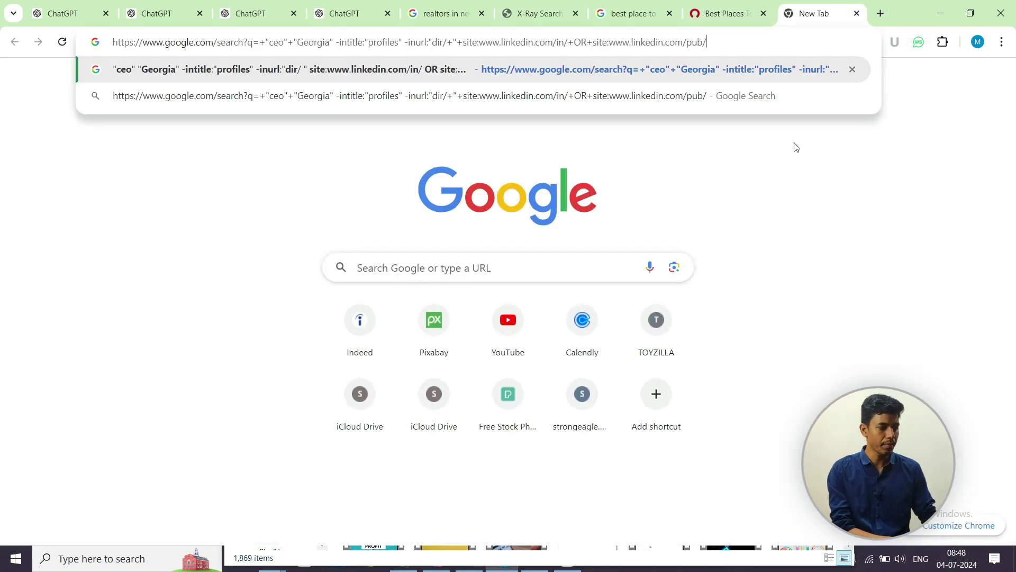
{"action": "key", "text": "ctrl+v"}
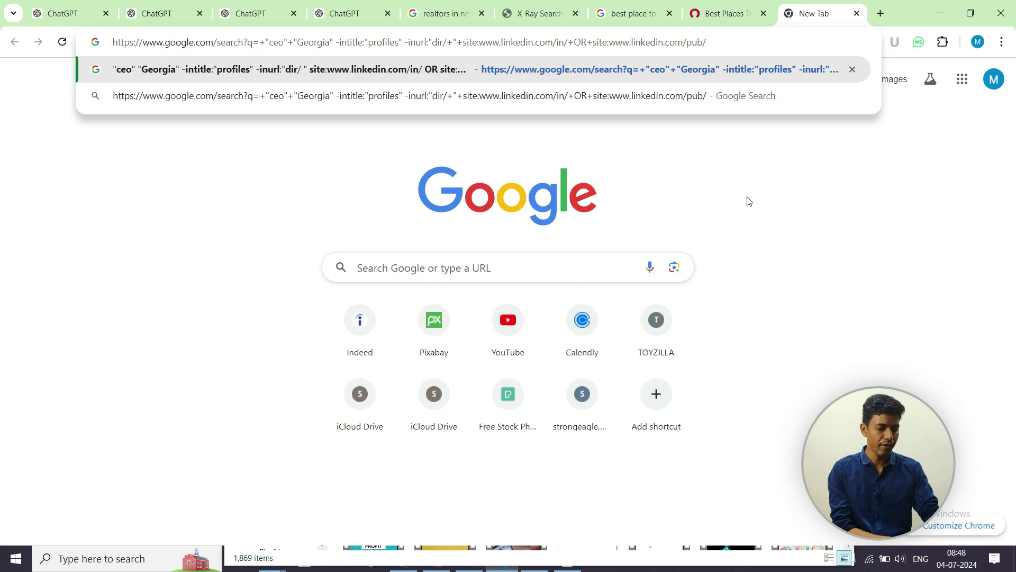
{"action": "key", "text": "Return"}
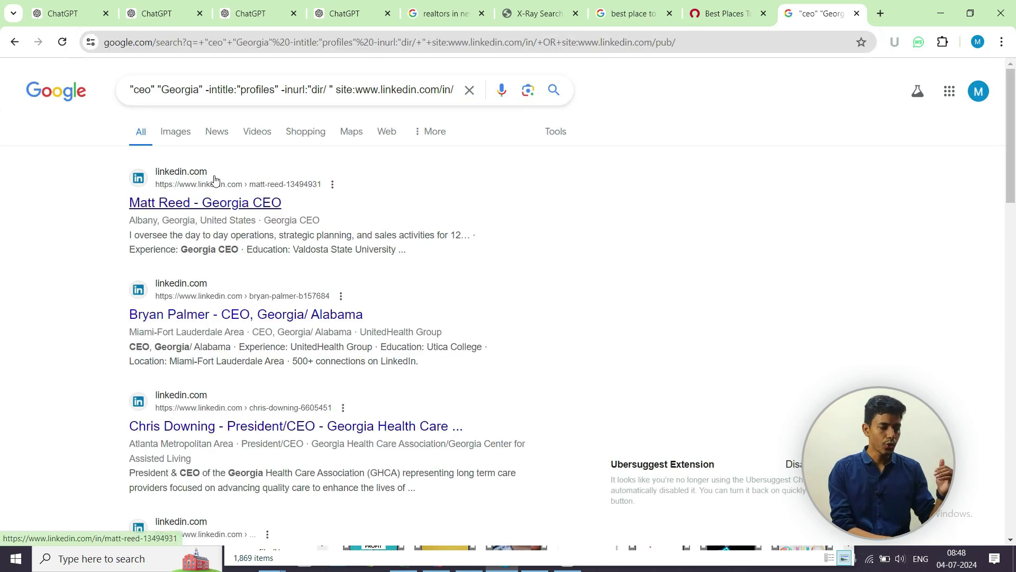
- Examine the query and the listed LinkedIn profiles of Georgia CEOs through the whole first results page
{"action": "left_click", "coordinate": [156, 96]}
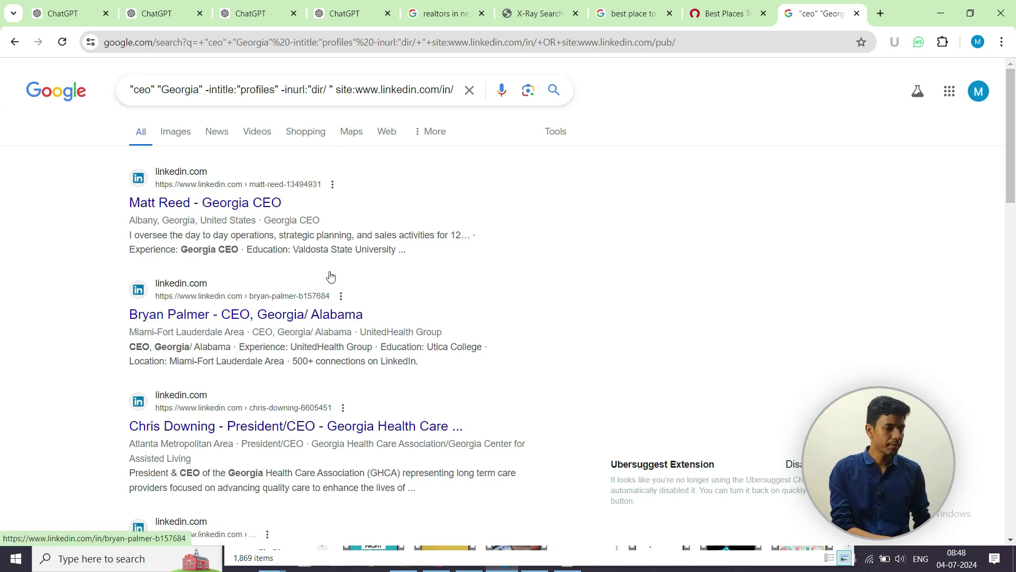
{"action": "left_click_drag", "start_coordinate": [112, 177], "coordinate": [190, 426]}
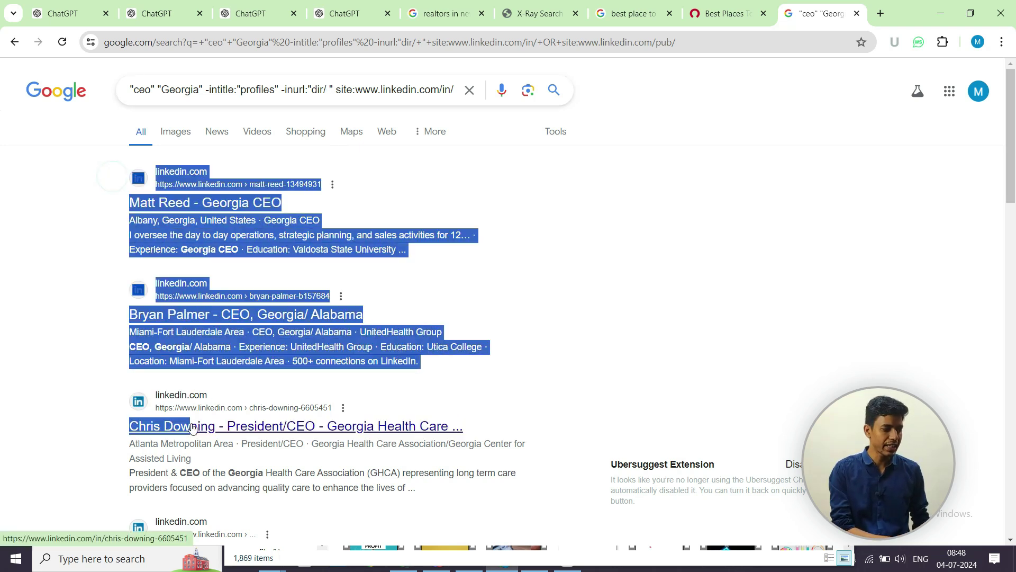
{"action": "left_click", "coordinate": [82, 313]}
{"action": "left_click_drag", "start_coordinate": [1011, 194], "coordinate": [977, 427]}
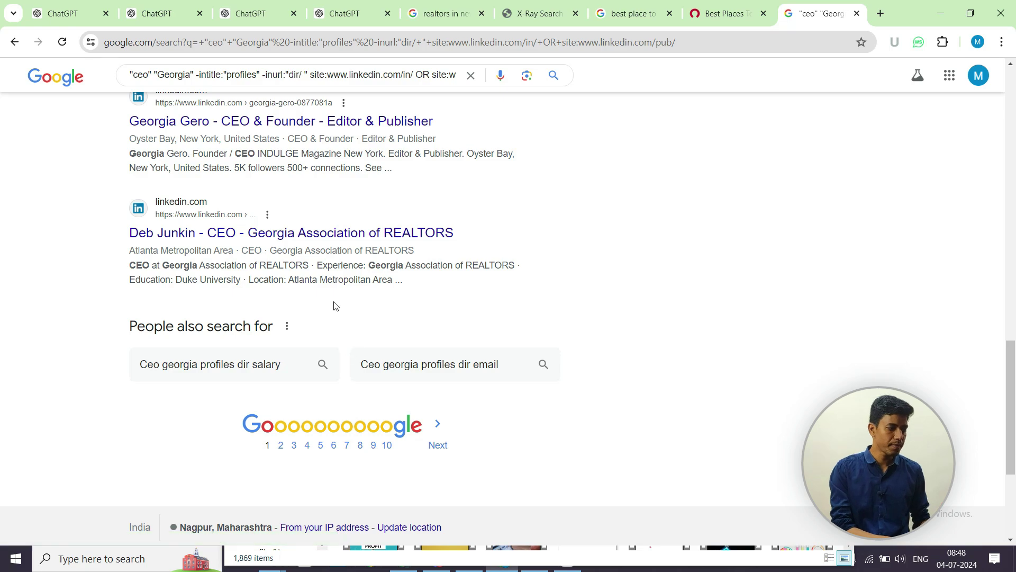
{"action": "scroll", "coordinate": [3, 400], "scroll_direction": "up", "scroll_amount": 6}
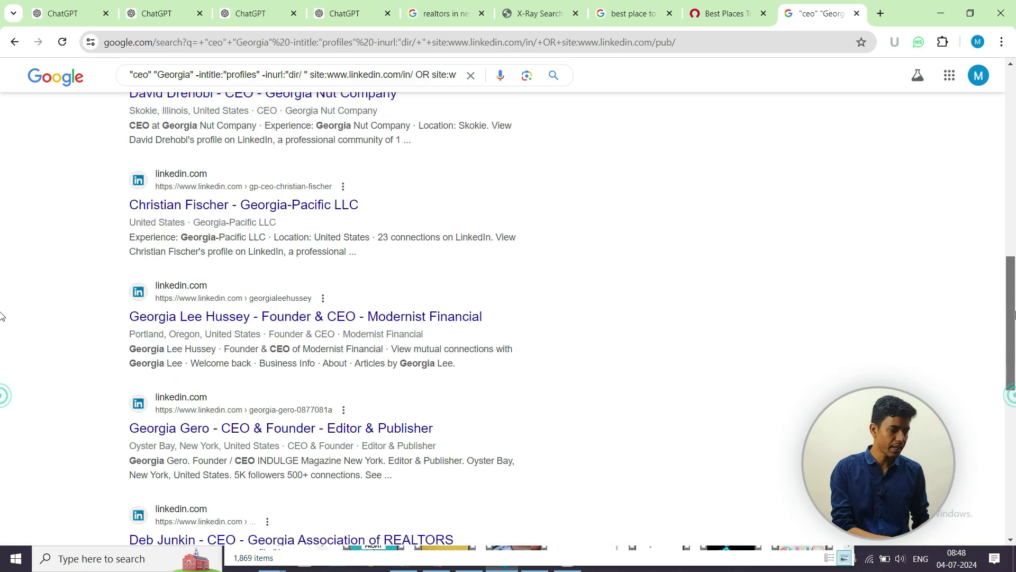
{"action": "scroll", "coordinate": [221, 301], "scroll_direction": "up", "scroll_amount": 4}
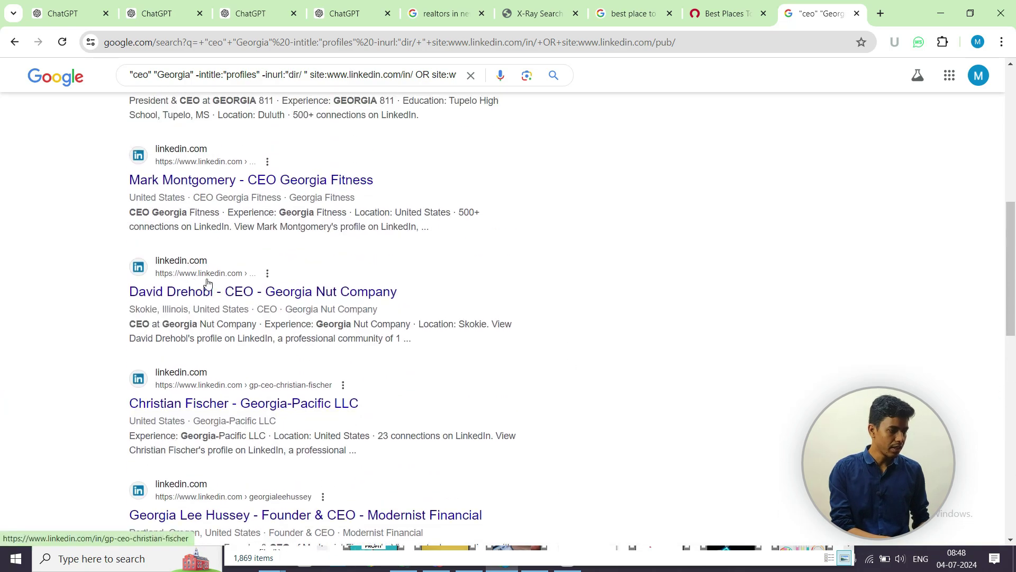
{"action": "scroll", "coordinate": [221, 301], "scroll_direction": "up", "scroll_amount": 3}
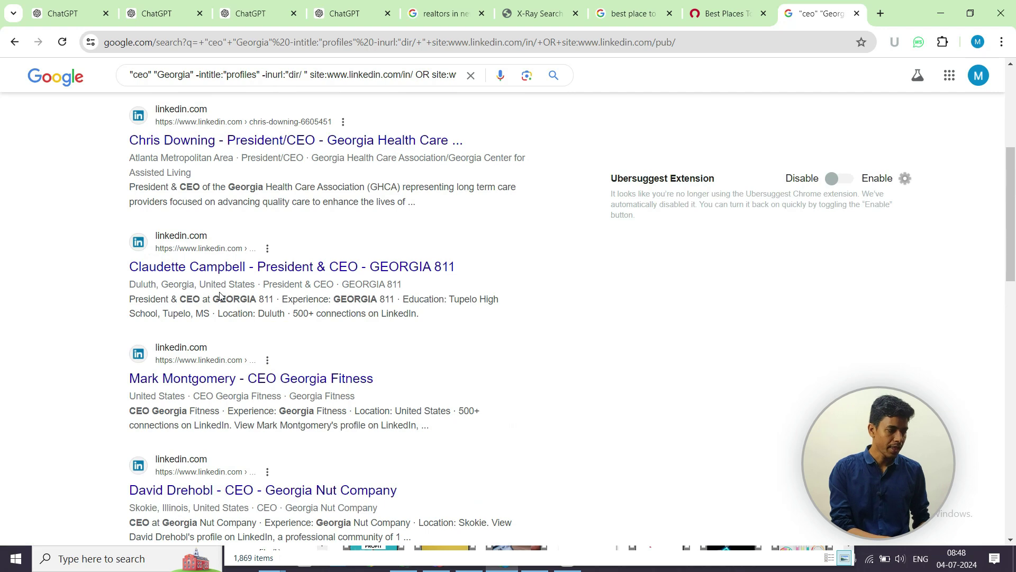
{"action": "scroll", "coordinate": [221, 296], "scroll_direction": "up", "scroll_amount": 3}
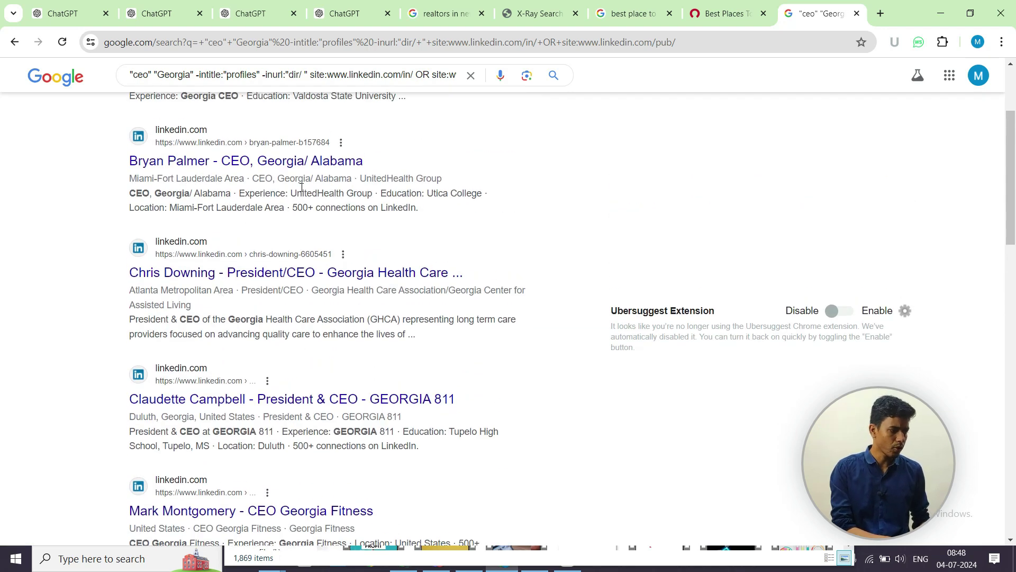
{"action": "left_click_drag", "start_coordinate": [1015, 186], "coordinate": [1015, 125]}
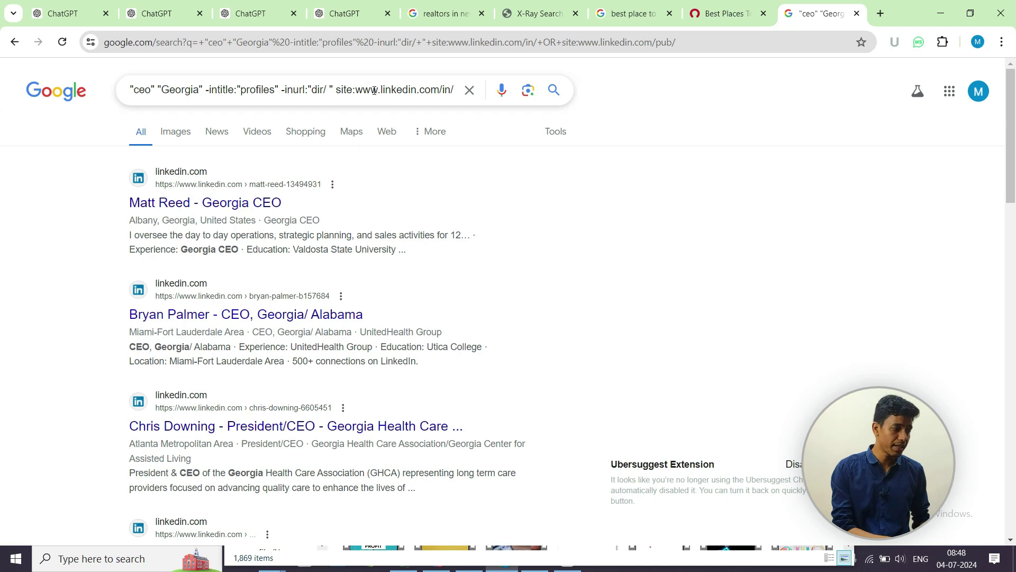
{"action": "left_click_drag", "start_coordinate": [374, 92], "coordinate": [526, 91]}
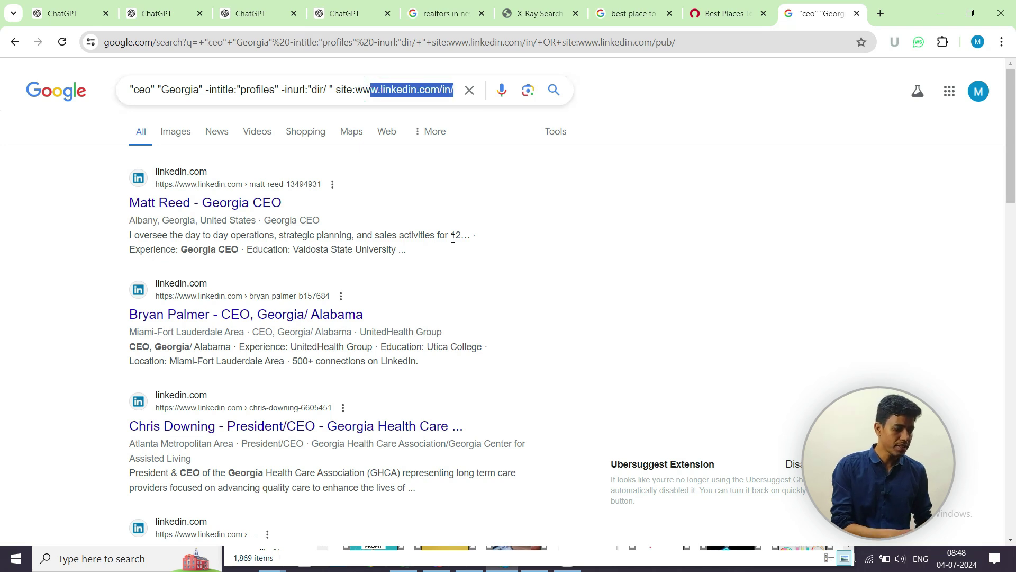
{"action": "key", "text": "Right"}
{"action": "key", "text": "Right"}
{"action": "key", "text": "Right"}
{"action": "key", "text": "Right"}
{"action": "key", "text": "Right"}
{"action": "key", "text": "Right"}
{"action": "key", "text": "Right"}
{"action": "key", "text": "Right"}
{"action": "key", "text": "Right"}
{"action": "key", "text": "Right"}
{"action": "key", "text": "Right"}
{"action": "key", "text": "Right"}
{"action": "key", "text": "Right"}
{"action": "key", "text": "Right"}
{"action": "key", "text": "Right"}
{"action": "key", "text": "Right"}
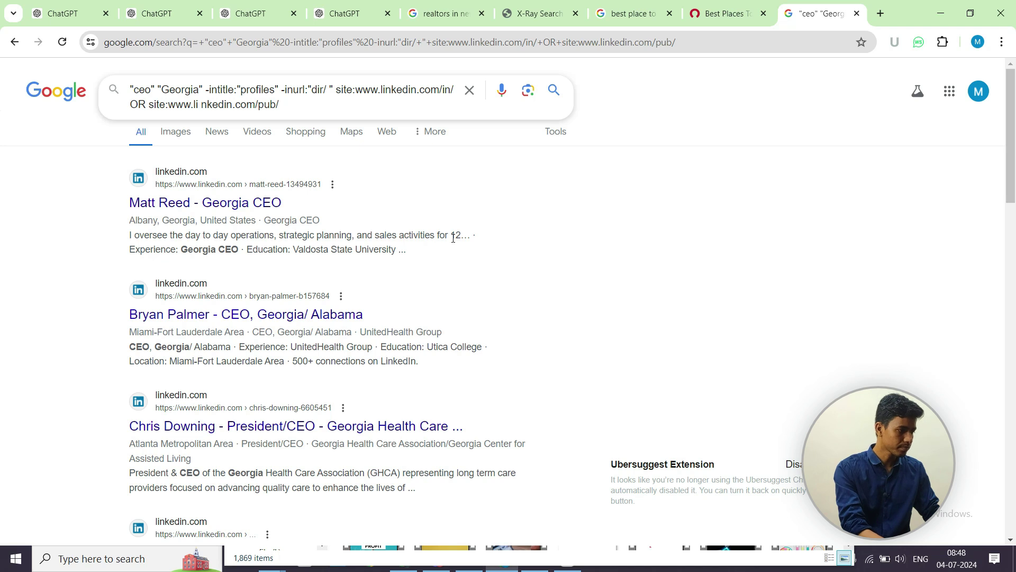
{"action": "key", "text": "BackSpace"}
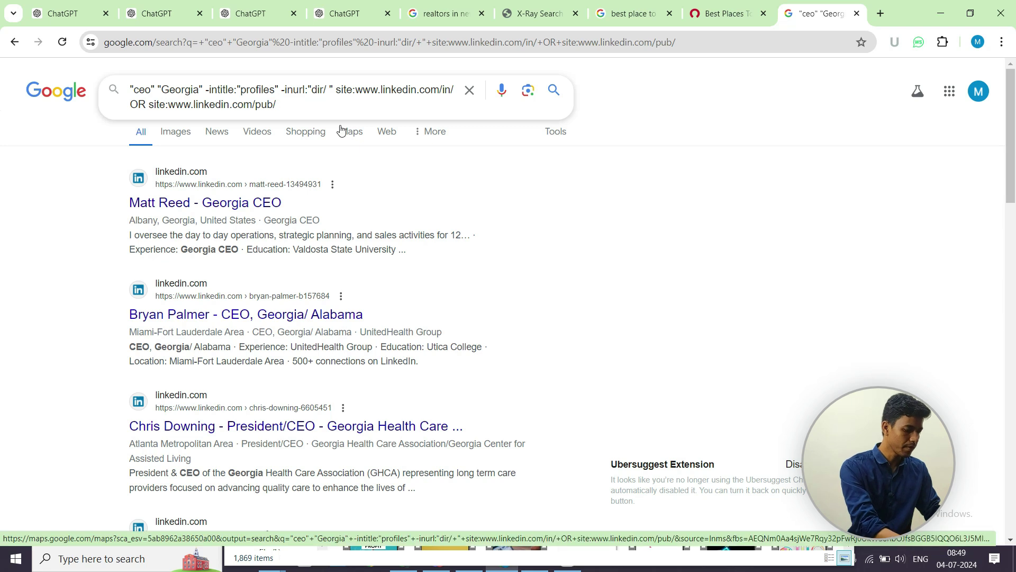
{"action": "type", "text": "email"}
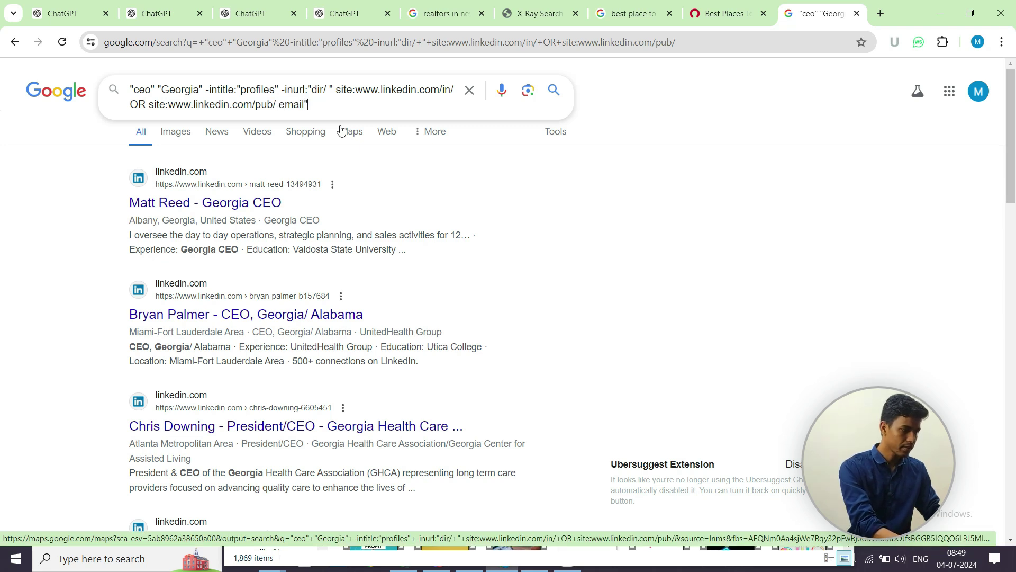
{"action": "type", "text": "\""}
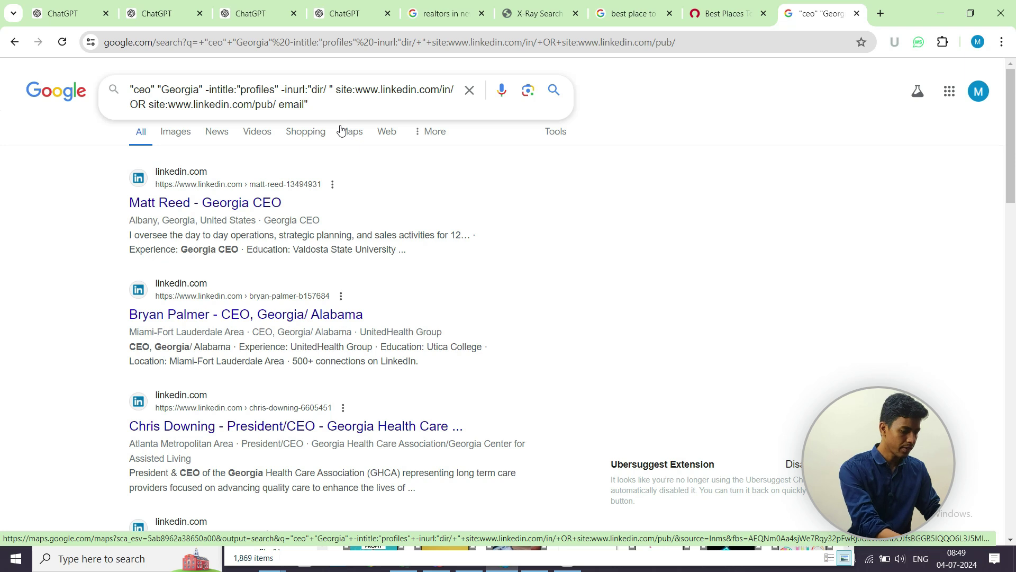
{"action": "type", "text": "@ga"}
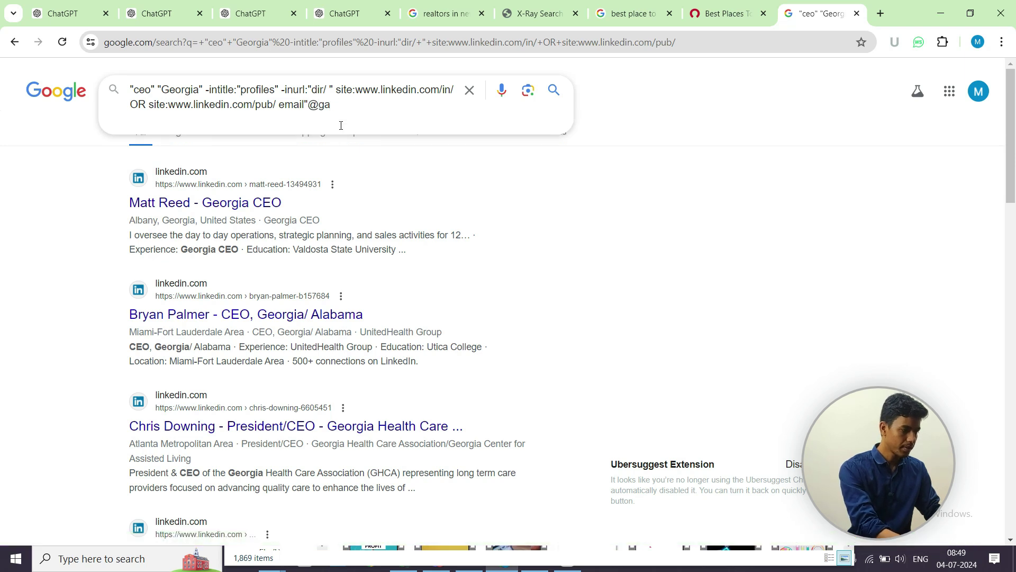
{"action": "key", "text": "BackSpace"}
{"action": "type", "text": "mail.com"}
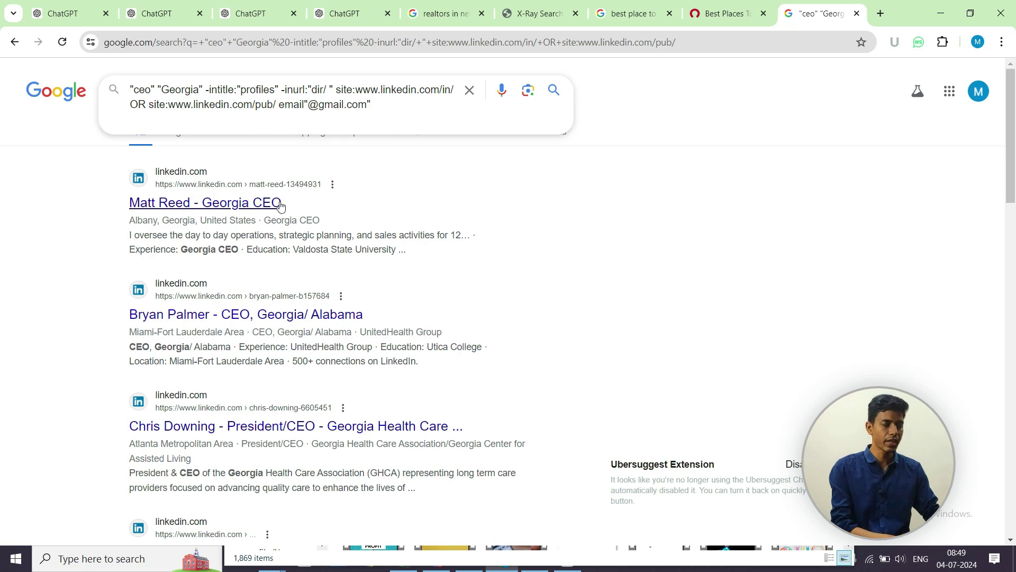
{"action": "key", "text": "Return"}
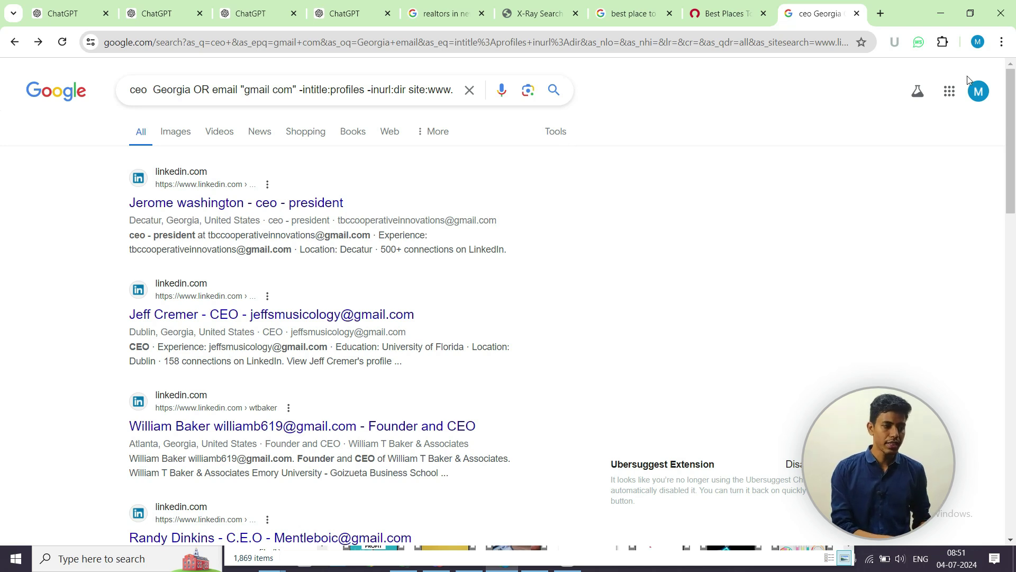
- Search Google for "email-checker" in a new tab
{"action": "left_click", "coordinate": [881, 15]}
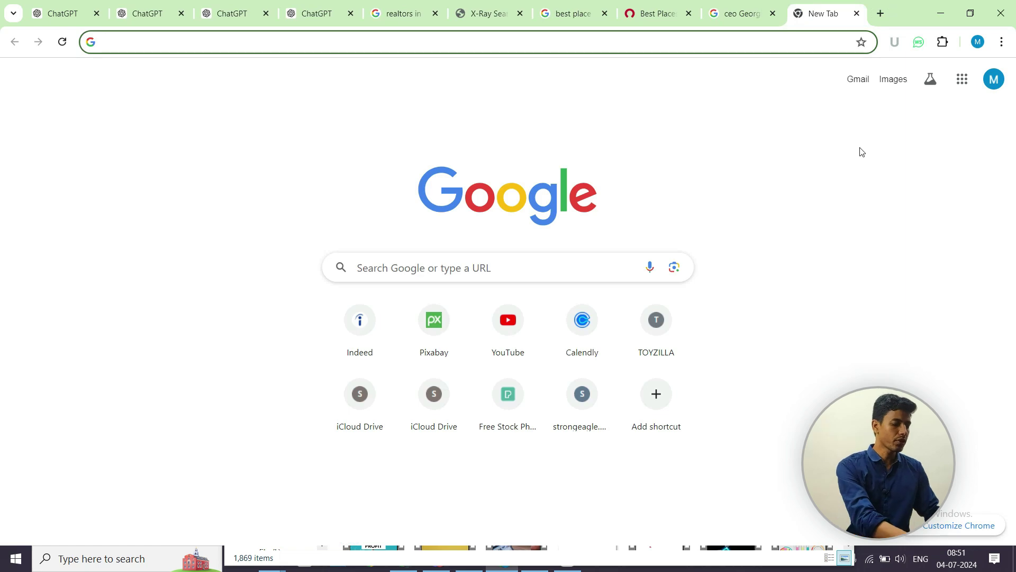
{"action": "type", "text": "gma"}
{"action": "key", "text": "BackSpace"}
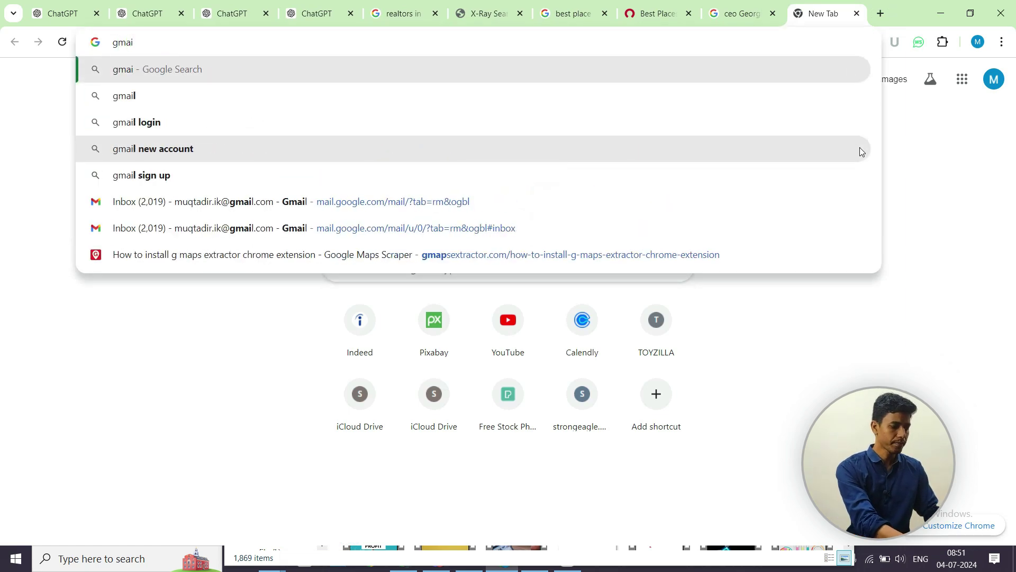
{"action": "key", "text": "BackSpace"}
{"action": "key", "text": "BackSpace"}
{"action": "key", "text": "BackSpace"}
{"action": "type", "text": "mai"}
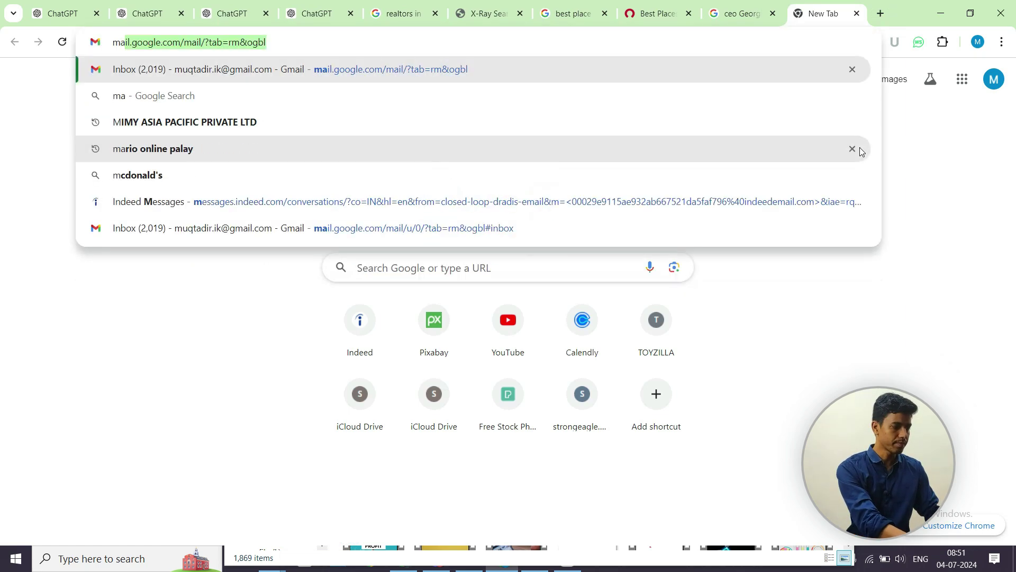
{"action": "key", "text": "BackSpace"}
{"action": "type", "text": "ex"}
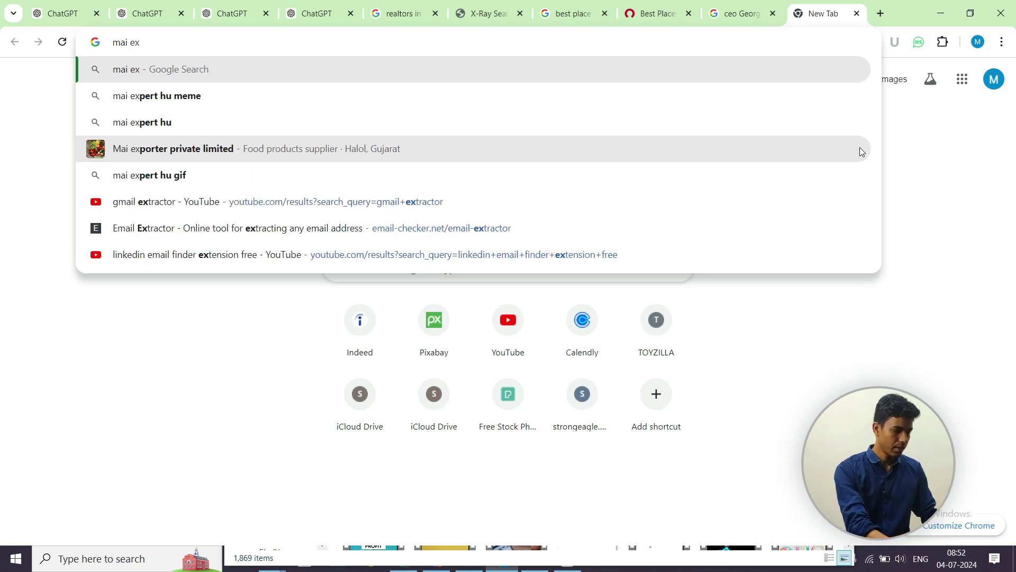
{"action": "key", "text": "Down"}
{"action": "key", "text": "Down"}
{"action": "key", "text": "Down"}
{"action": "key", "text": "Down"}
{"action": "key", "text": "Down"}
{"action": "key", "text": "Down"}
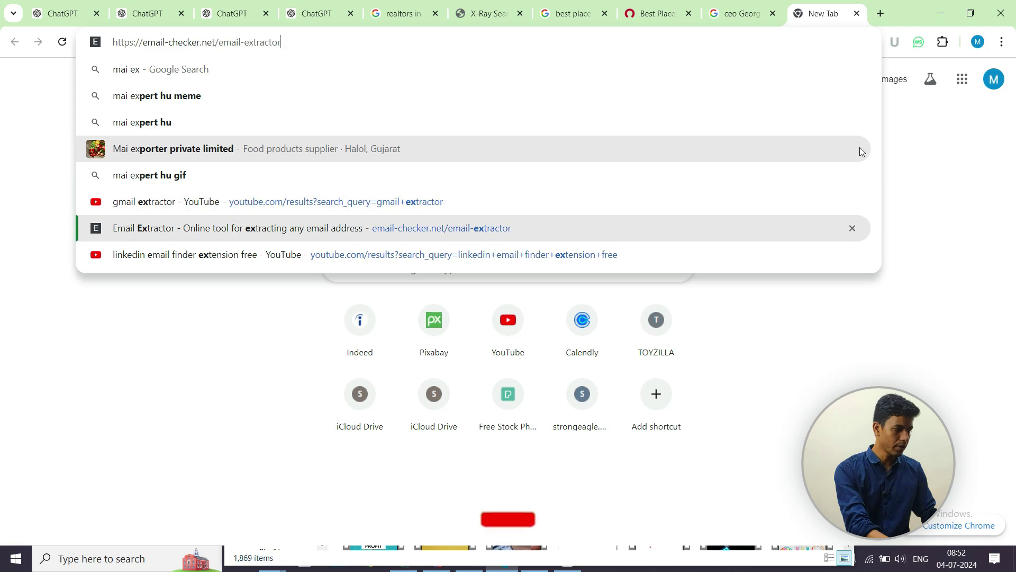
{"action": "key", "text": "BackSpace"}
{"action": "key", "text": "BackSpace"}
{"action": "key", "text": "BackSpace"}
{"action": "key", "text": "BackSpace"}
{"action": "key", "text": "BackSpace"}
{"action": "key", "text": "BackSpace"}
{"action": "key", "text": "BackSpace"}
{"action": "key", "text": "BackSpace"}
{"action": "key", "text": "BackSpace"}
{"action": "key", "text": "BackSpace"}
{"action": "key", "text": "BackSpace"}
{"action": "key", "text": "BackSpace"}
{"action": "key", "text": "BackSpace"}
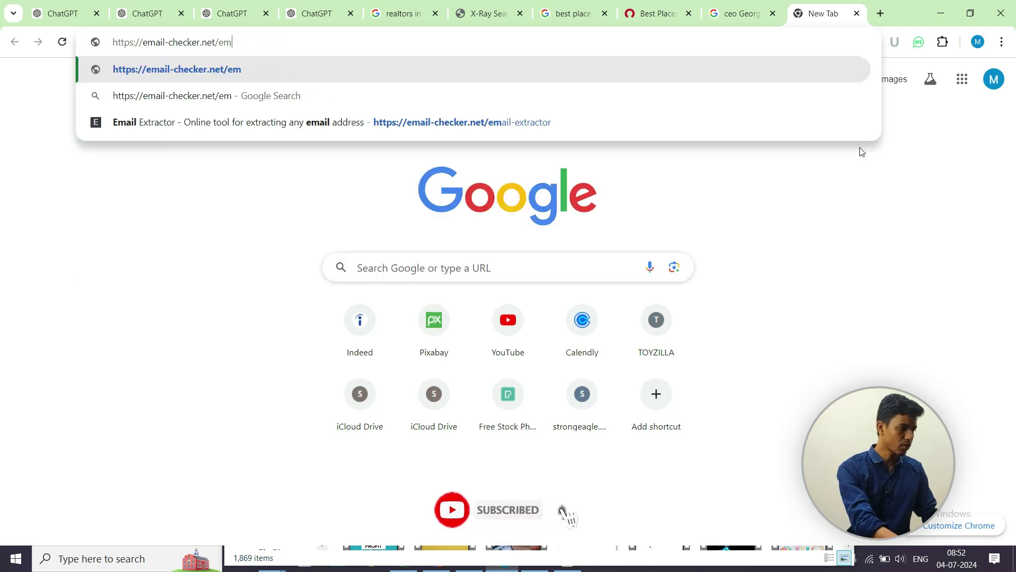
{"action": "key", "text": "BackSpace"}
{"action": "key", "text": "BackSpace"}
{"action": "key", "text": "BackSpace"}
{"action": "key", "text": "BackSpace"}
{"action": "key", "text": "BackSpace"}
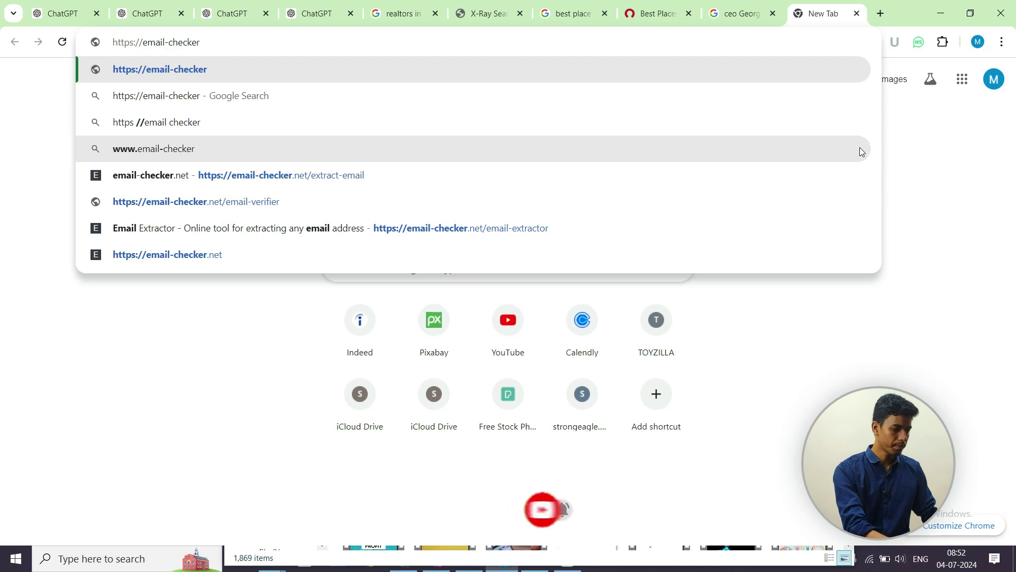
{"action": "key", "text": "shift+Home"}
{"action": "key", "text": "BackSpace"}
{"action": "key", "text": "Return"}
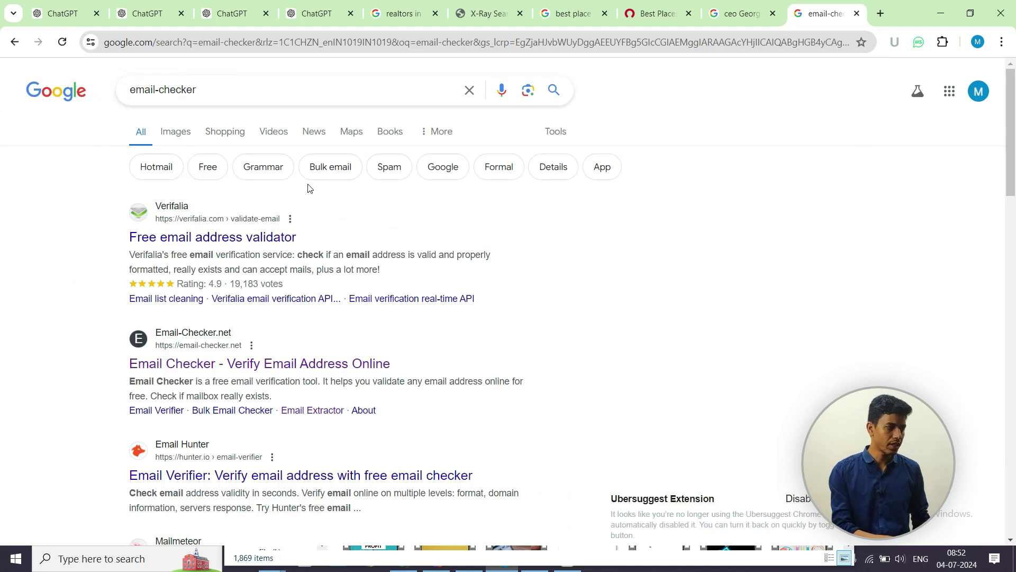
- Open the Email-Checker.net site from the results and go to its online email extractor
{"action": "left_click", "coordinate": [190, 372]}
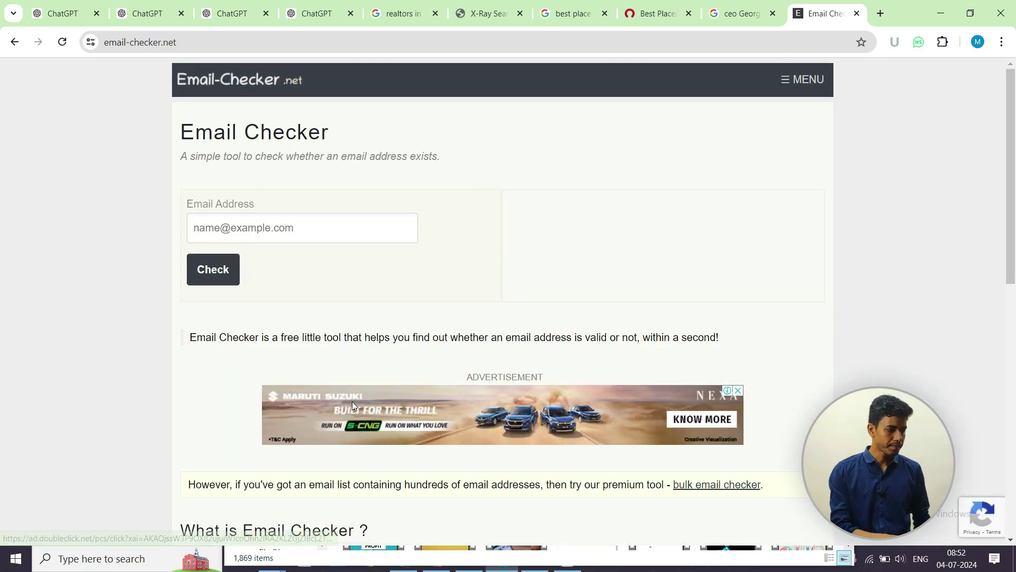
{"action": "scroll", "coordinate": [388, 340], "scroll_direction": "down", "scroll_amount": 2}
{"action": "scroll", "coordinate": [354, 394], "scroll_direction": "down", "scroll_amount": 4}
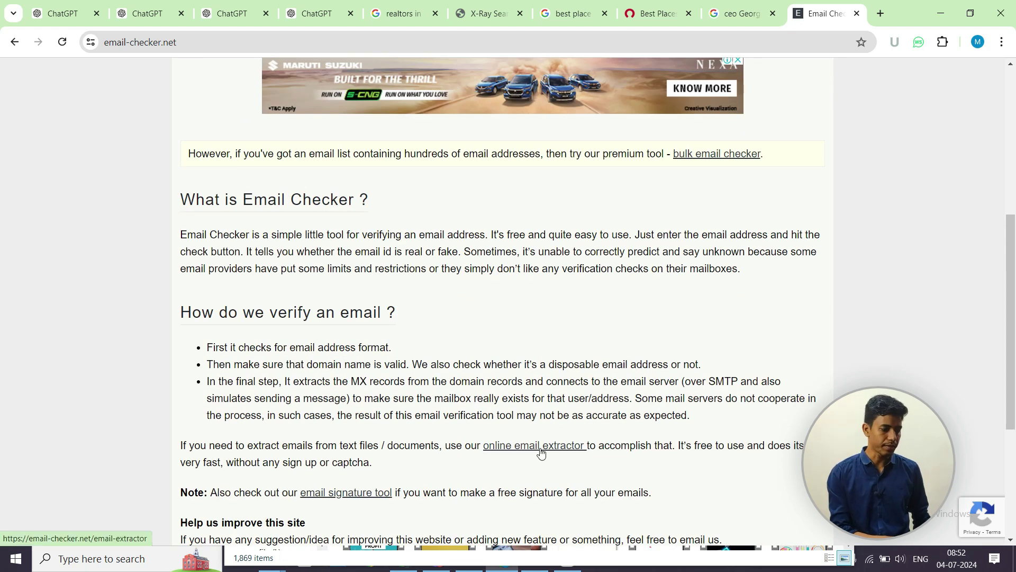
{"action": "left_click", "coordinate": [540, 449]}
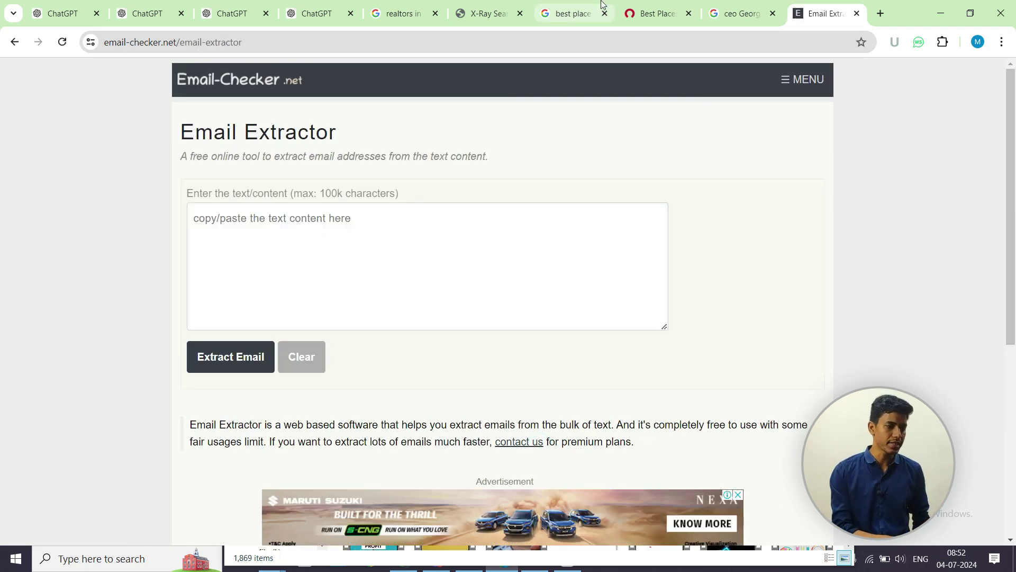
- Copy the entire Google results page of Georgia CEO profiles into the Email-Checker.net extractor and extract the email addresses
{"action": "left_click", "coordinate": [743, 20]}
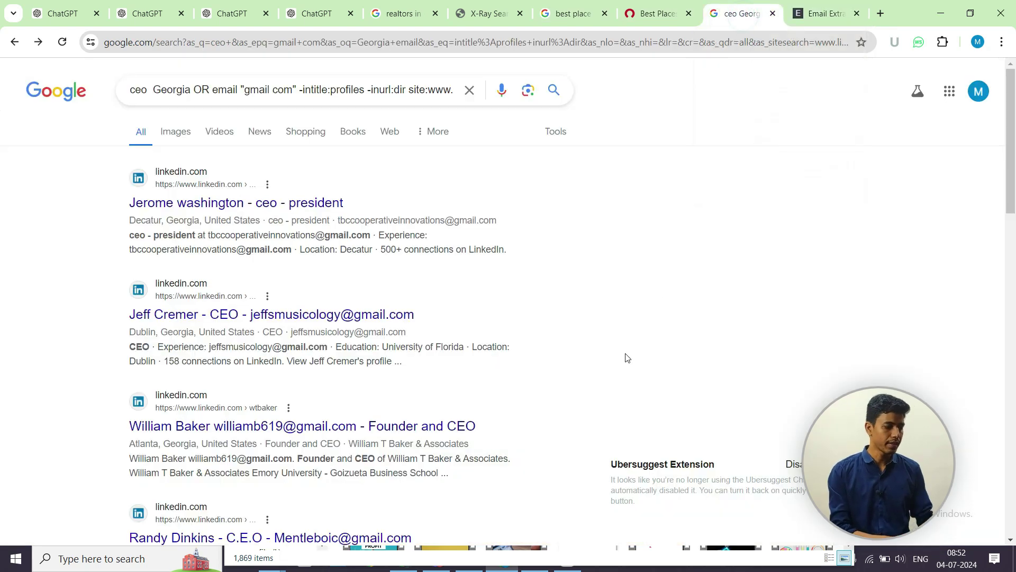
{"action": "key", "text": "ctrl+a"}
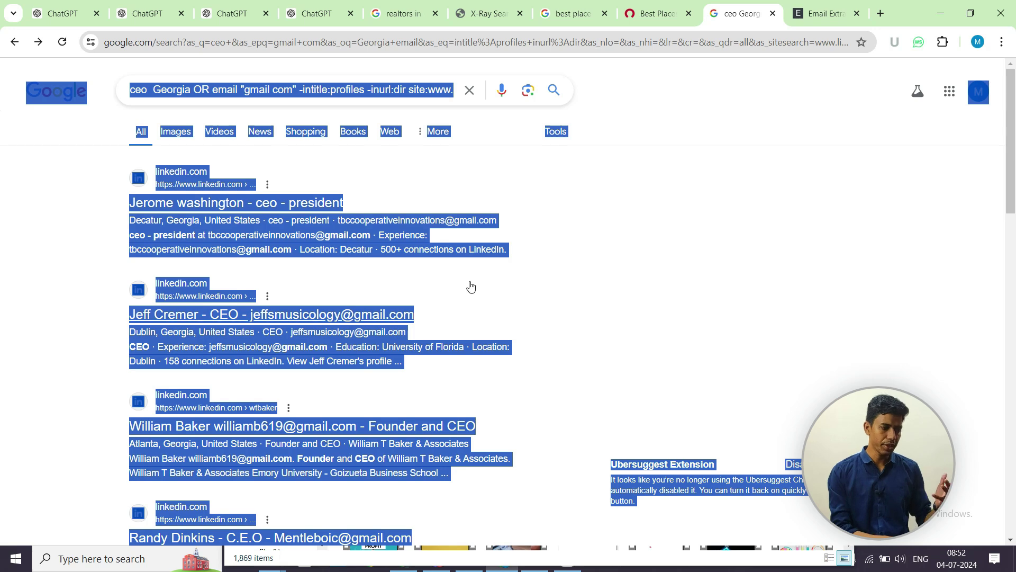
{"action": "left_click", "coordinate": [819, 4]}
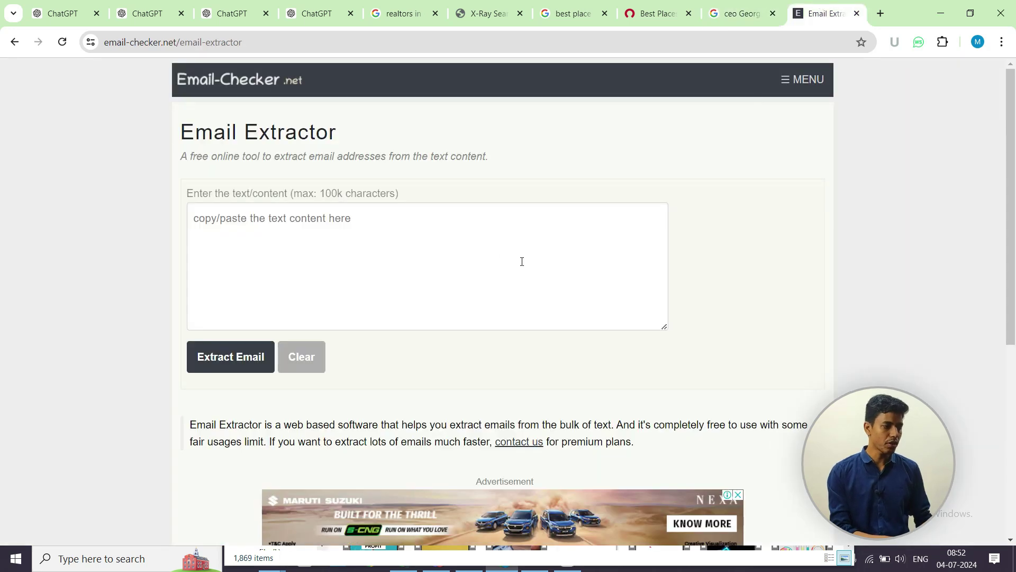
{"action": "left_click", "coordinate": [495, 252]}
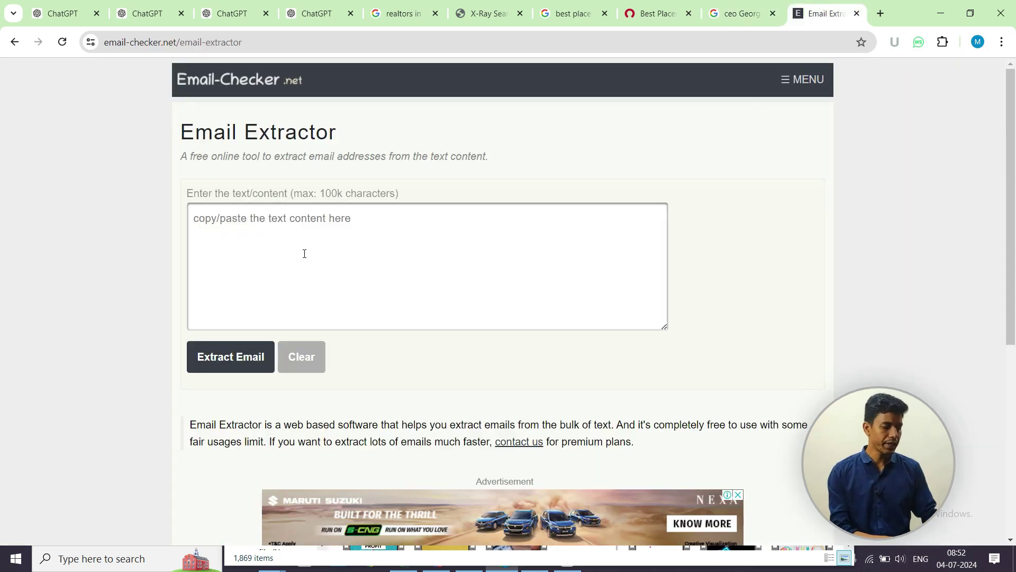
{"action": "key", "text": "ctrl+v"}
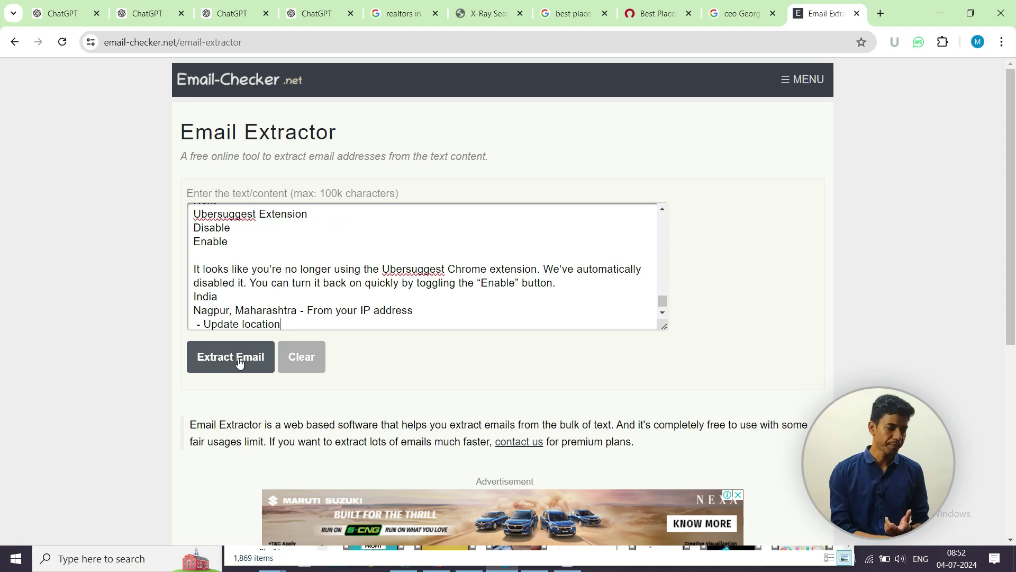
{"action": "left_click", "coordinate": [240, 362]}
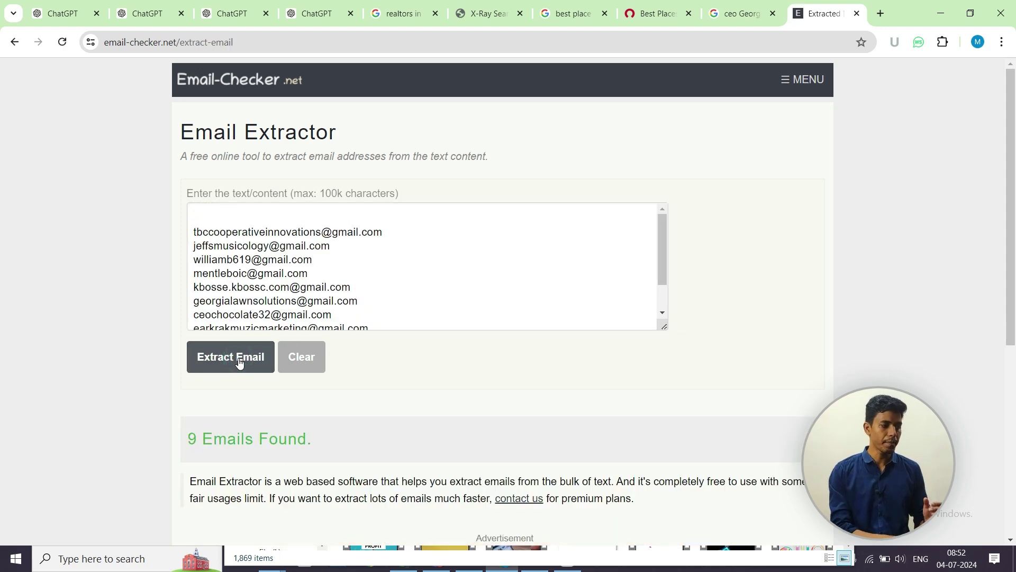
- Examine the full list of extracted email addresses and the number of emails found
{"action": "left_click_drag", "start_coordinate": [195, 233], "coordinate": [355, 350]}
{"action": "left_click", "coordinate": [401, 308]}
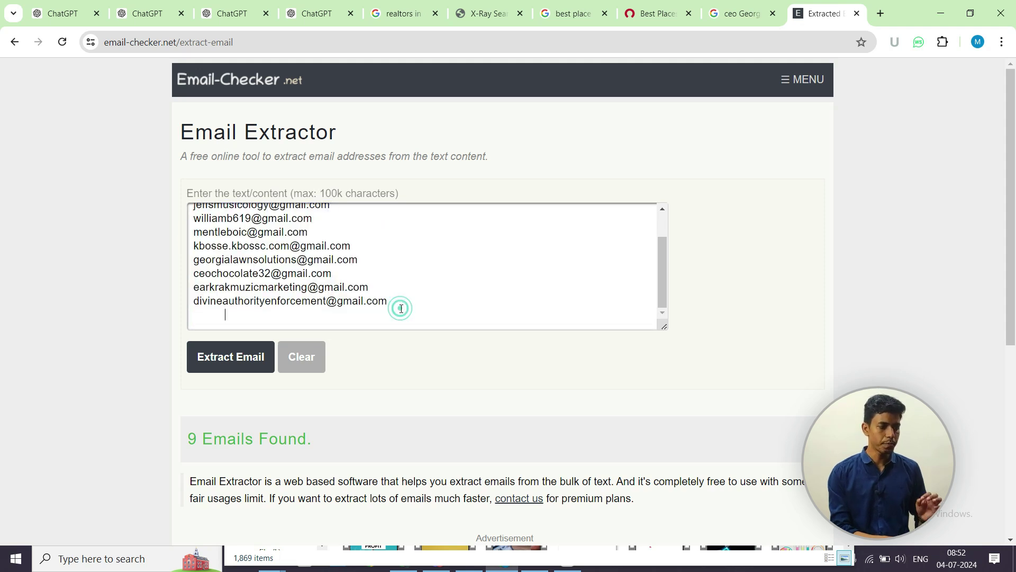
{"action": "left_click_drag", "start_coordinate": [401, 308], "coordinate": [190, 232]}
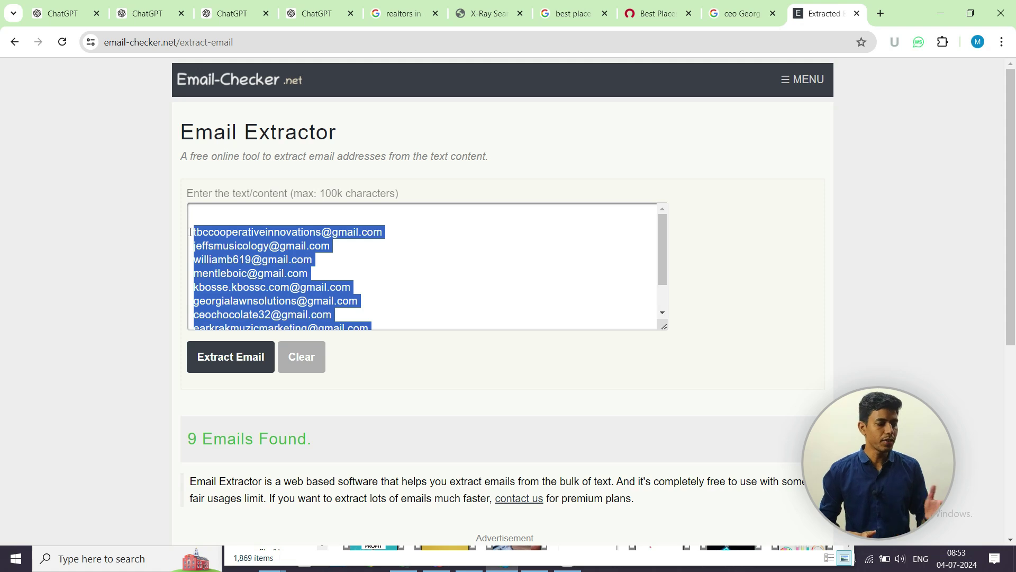
{"action": "double_click", "coordinate": [191, 438]}
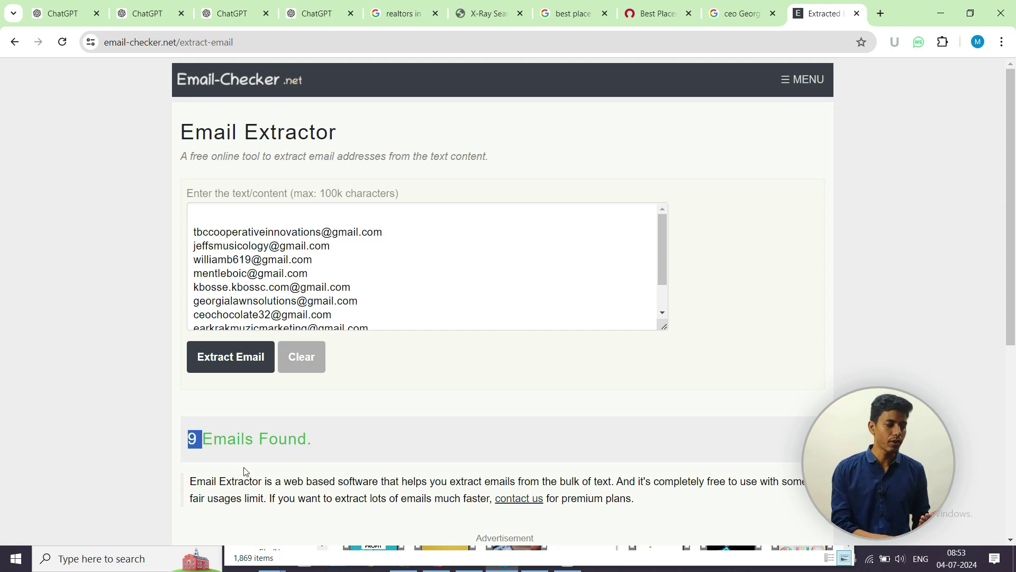
{"action": "left_click", "coordinate": [350, 302]}
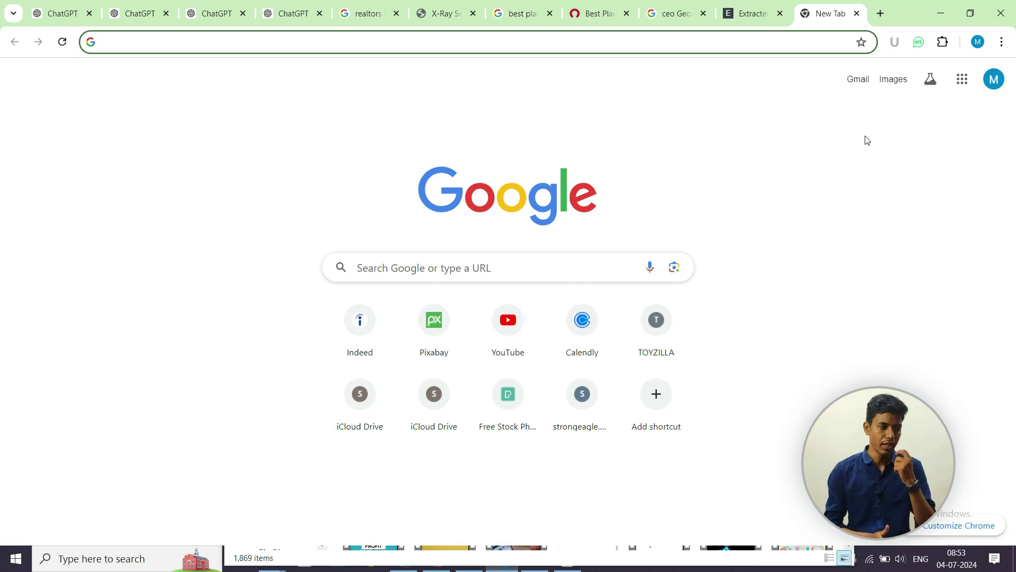
- Search Google for "google maps" in a new tab and open Google Maps from the results
{"action": "type", "text": "google"}
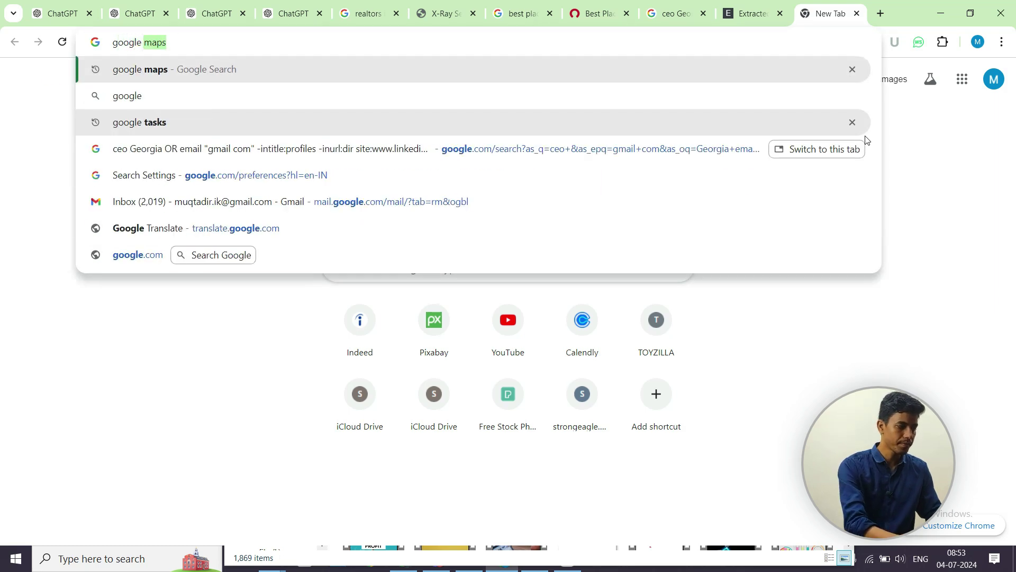
{"action": "key", "text": "Return"}
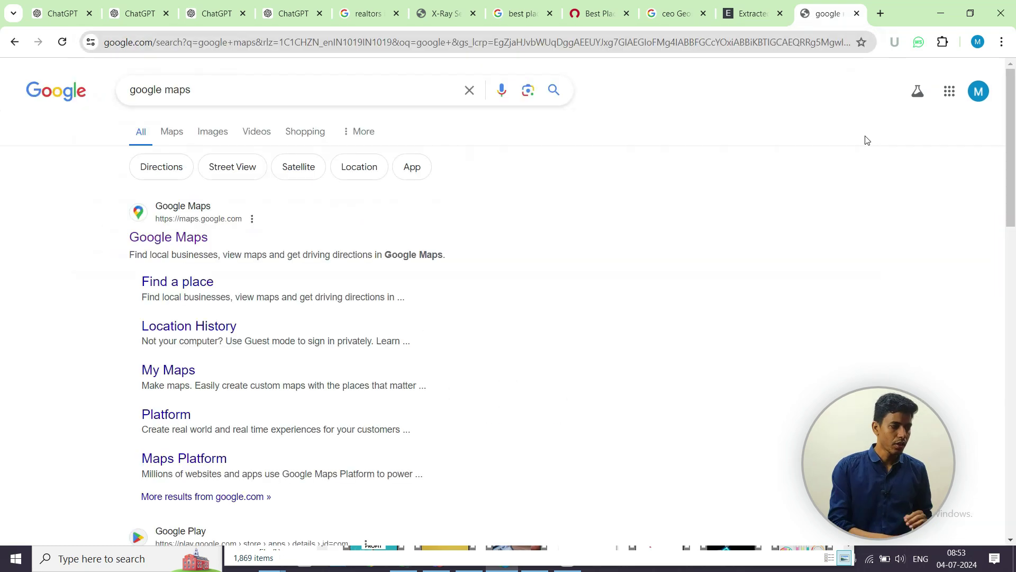
{"action": "left_click", "coordinate": [196, 239]}
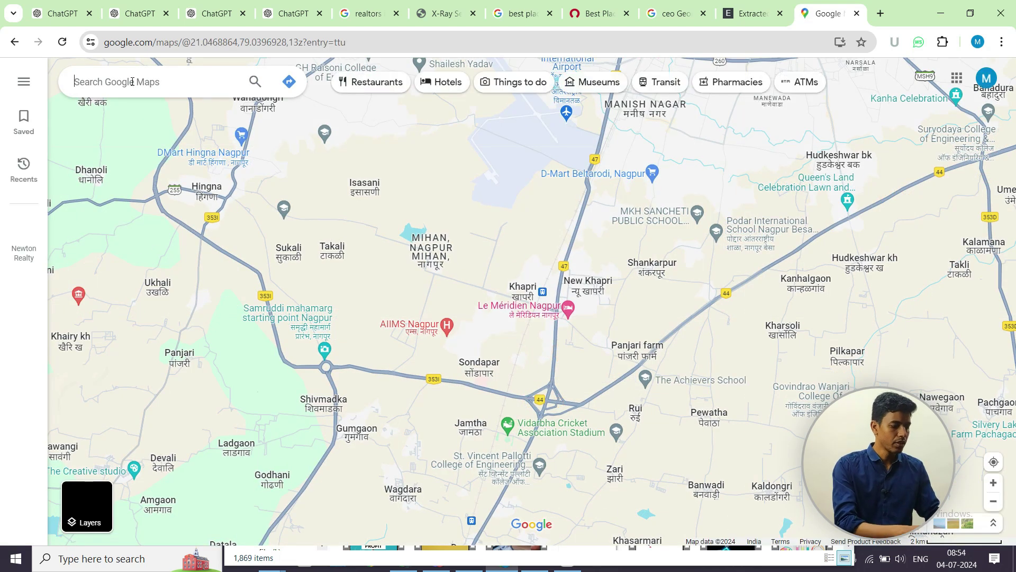
- Search the map for "realtors in athens georgia usa" and look through the listed real estate agencies
{"action": "left_click", "coordinate": [132, 82]}
{"action": "type", "text": "re"}
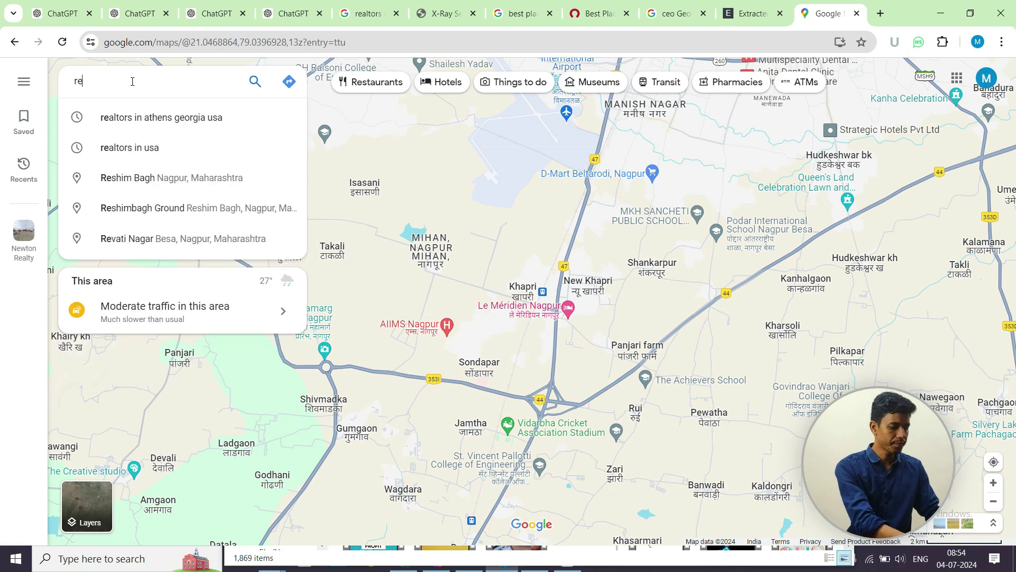
{"action": "type", "text": "altors in"}
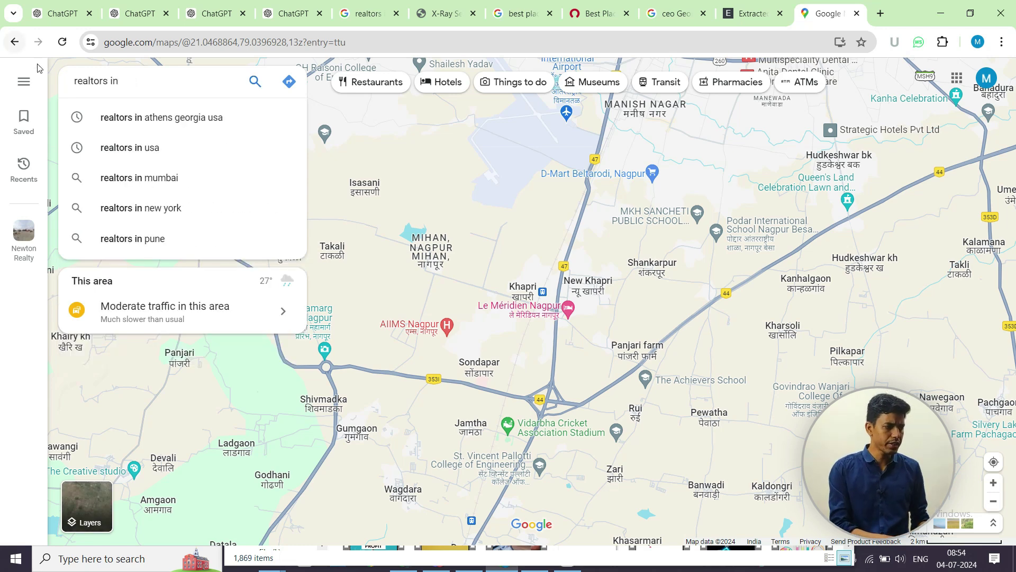
{"action": "left_click", "coordinate": [185, 117]}
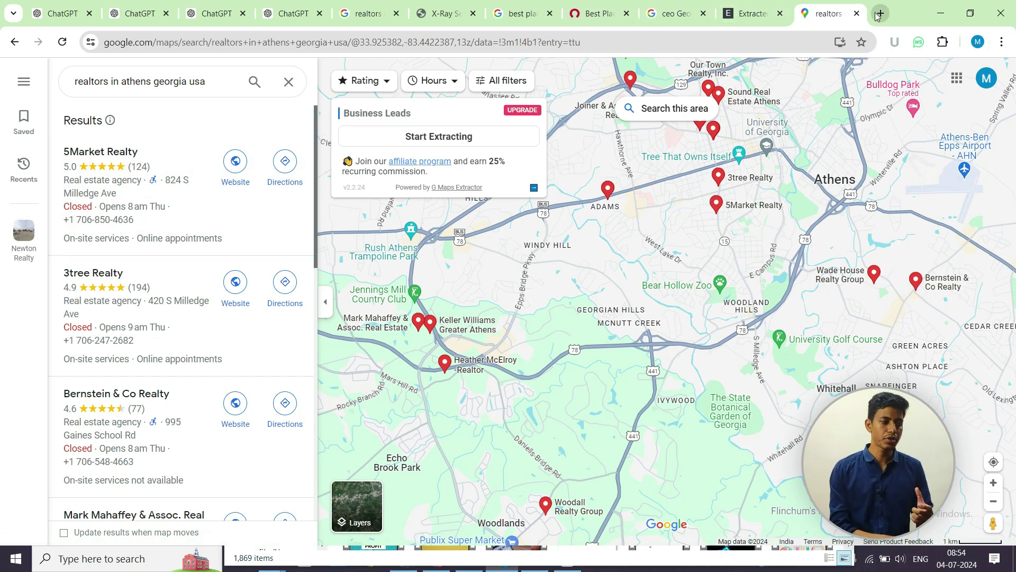
{"action": "scroll", "coordinate": [153, 280], "scroll_direction": "down", "scroll_amount": 4}
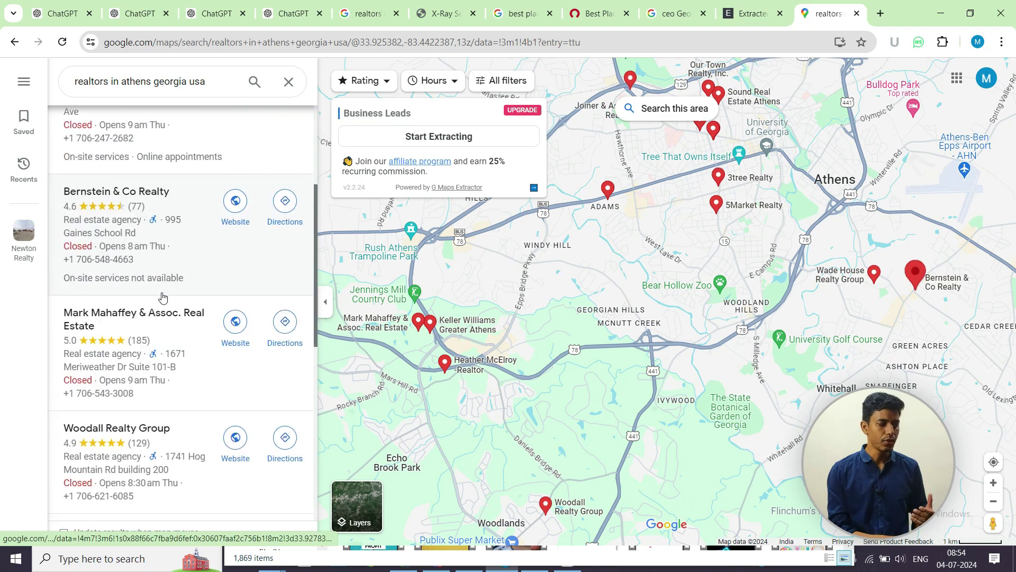
{"action": "scroll", "coordinate": [161, 294], "scroll_direction": "down", "scroll_amount": 4}
{"action": "scroll", "coordinate": [163, 299], "scroll_direction": "up", "scroll_amount": 2}
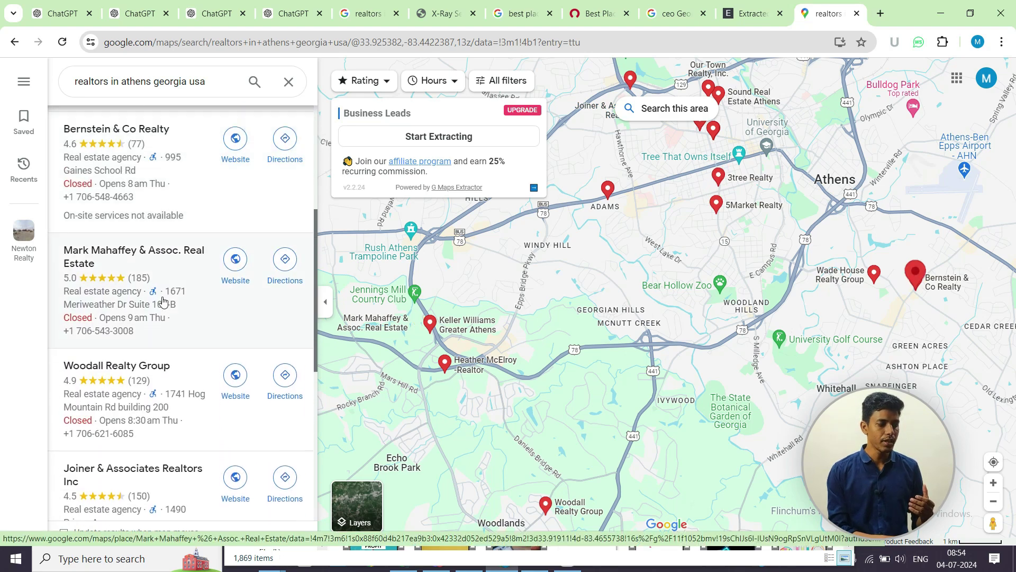
{"action": "scroll", "coordinate": [163, 304], "scroll_direction": "up", "scroll_amount": 5}
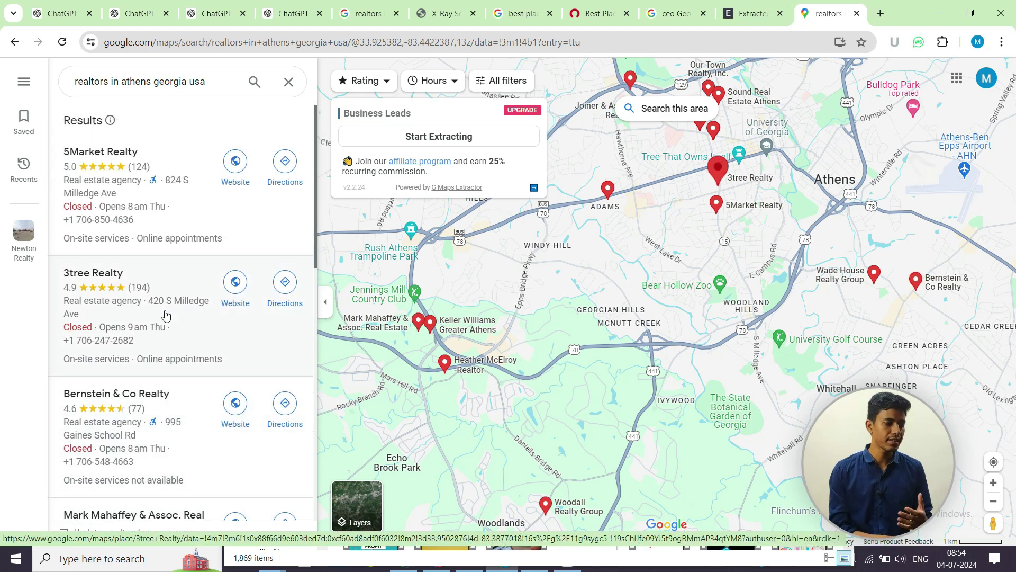
{"action": "scroll", "coordinate": [166, 316], "scroll_direction": "down", "scroll_amount": 1}
{"action": "scroll", "coordinate": [165, 315], "scroll_direction": "up", "scroll_amount": 1}
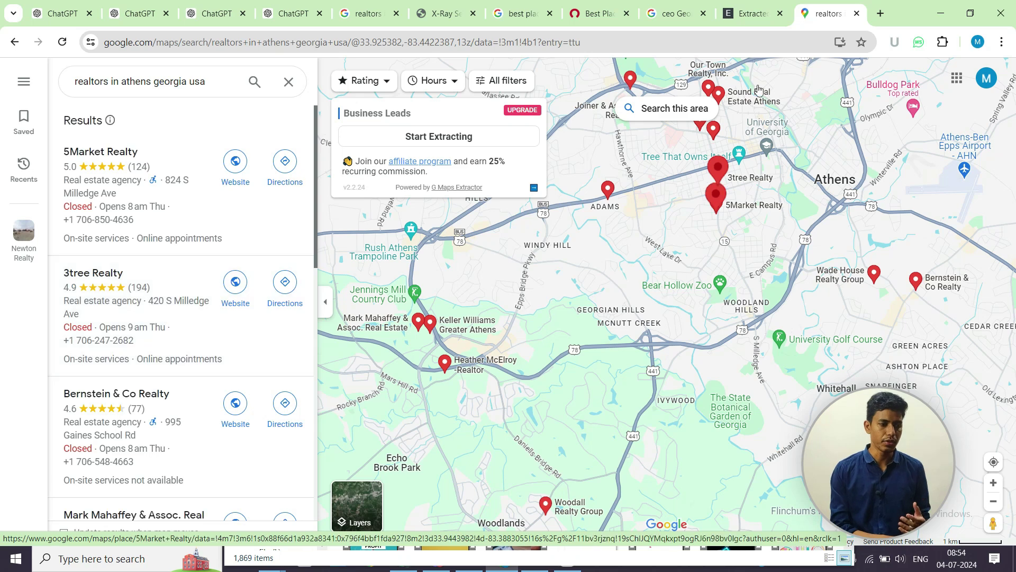
- Search Google for "gmaps extractor" in a new tab and open the G Maps Extractor website
{"action": "left_click", "coordinate": [880, 14]}
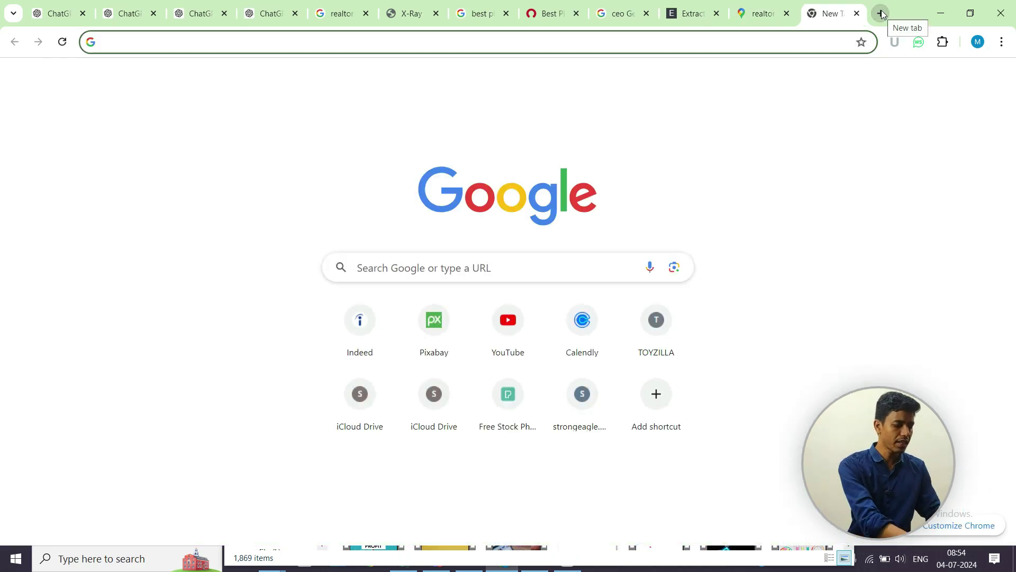
{"action": "type", "text": "gma"}
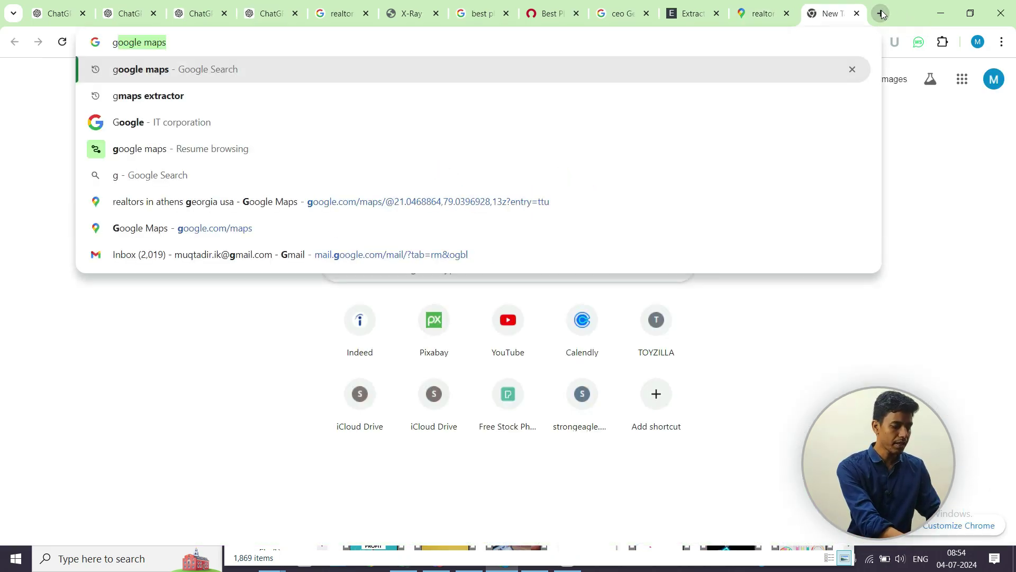
{"action": "key", "text": "BackSpace"}
{"action": "type", "text": "p"}
{"action": "key", "text": "BackSpace"}
{"action": "type", "text": "a"}
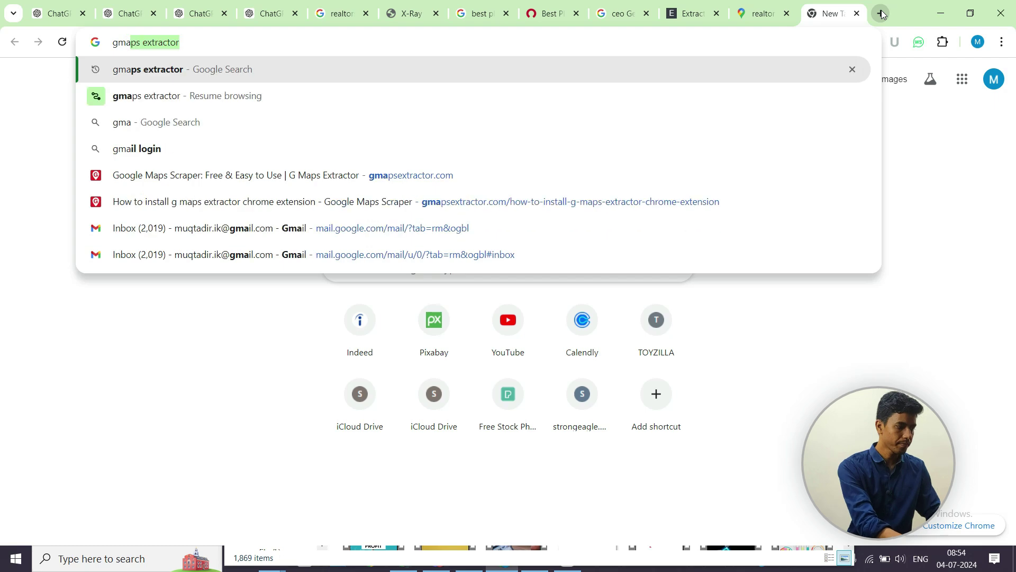
{"action": "key", "text": "Return"}
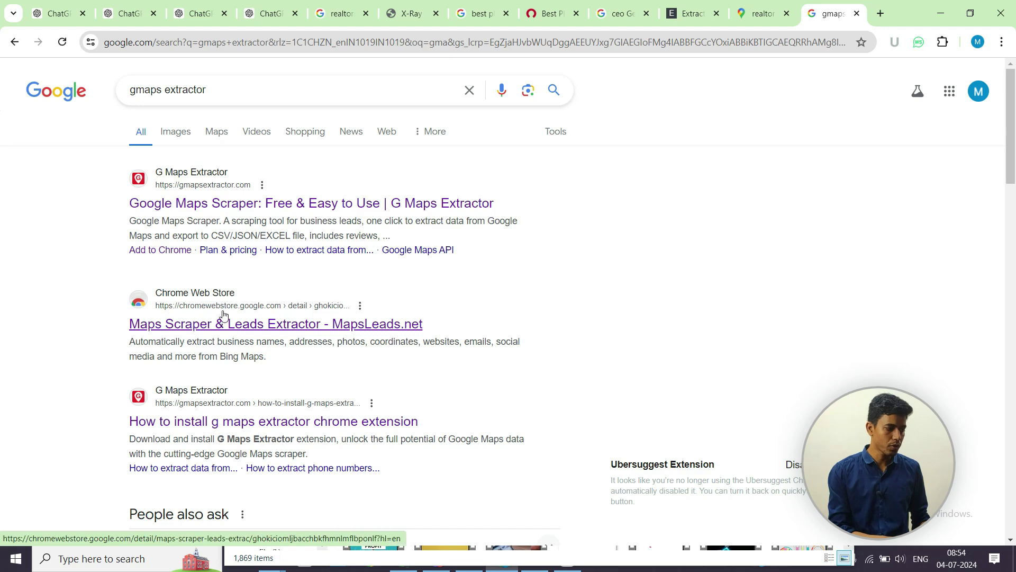
{"action": "left_click", "coordinate": [215, 204]}
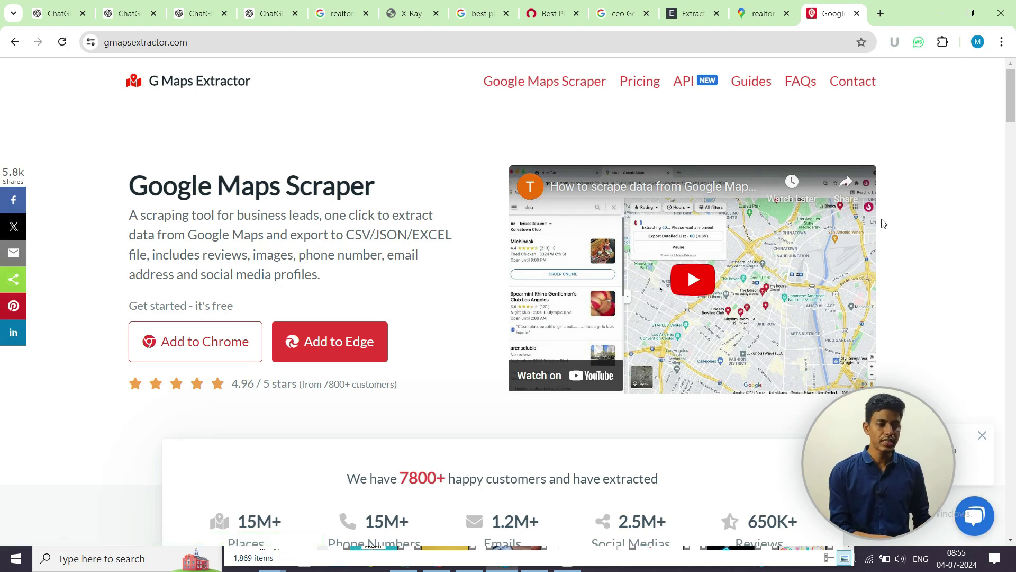
- Open the browser's extension management page and check the G Maps Extractor entry among the installed extensions
{"action": "left_click", "coordinate": [942, 42]}
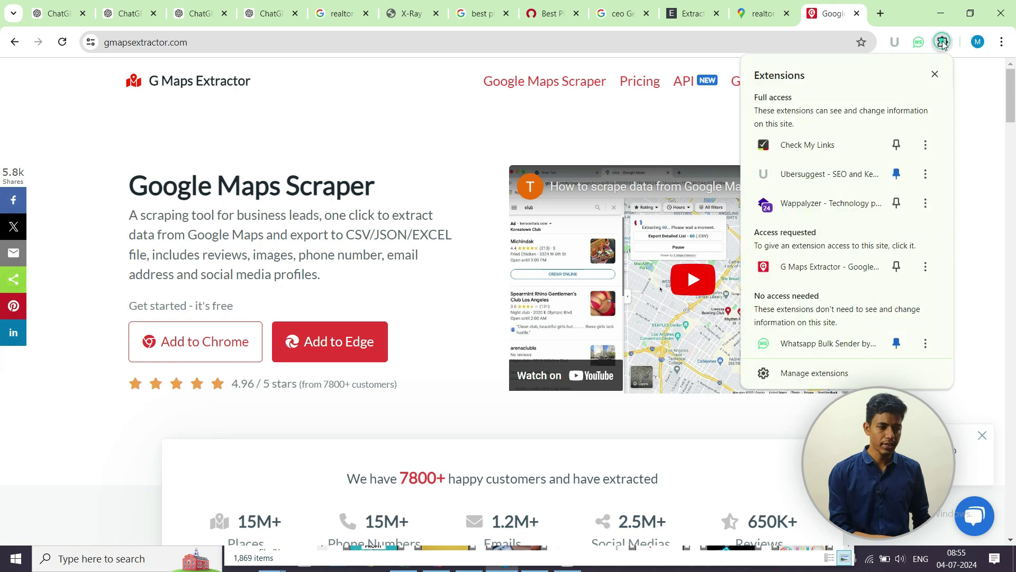
{"action": "left_click", "coordinate": [808, 374]}
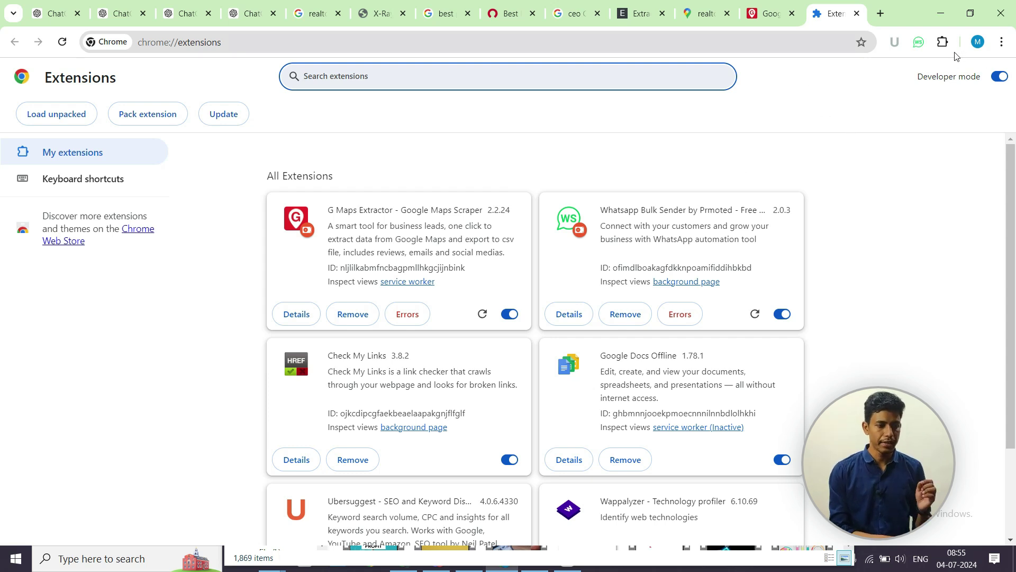
{"action": "left_click", "coordinate": [942, 42]}
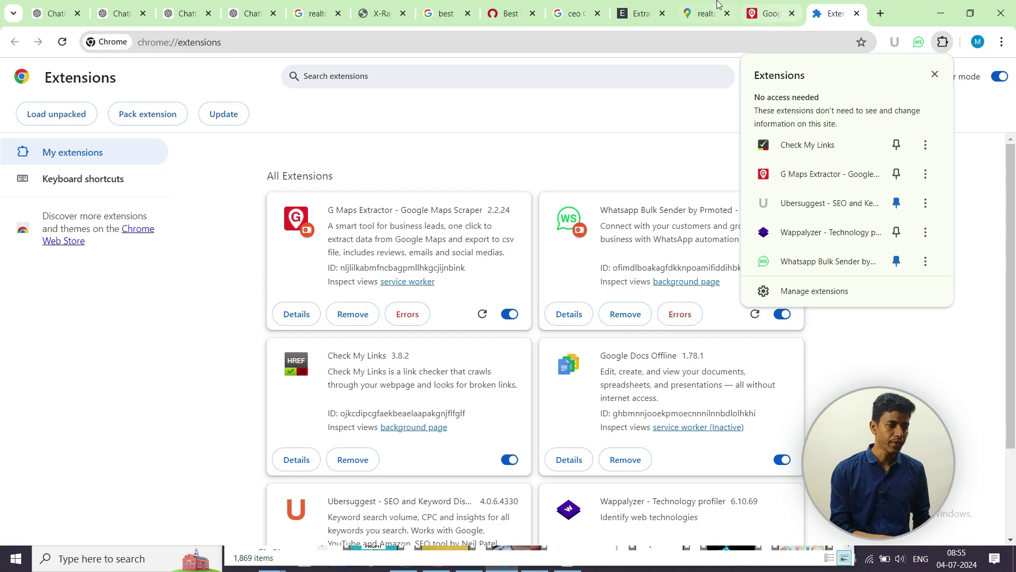
- Return to the Athens realtors map search, extract its business leads with G Maps Extractor and export the detailed list as CSV
{"action": "left_click", "coordinate": [695, 6]}
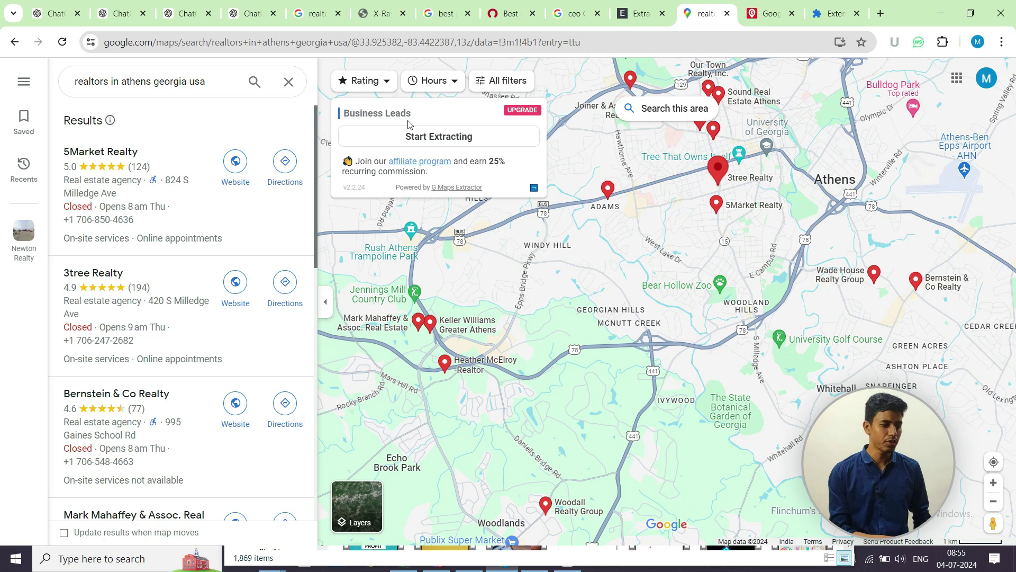
{"action": "left_click_drag", "start_coordinate": [343, 116], "coordinate": [389, 122]}
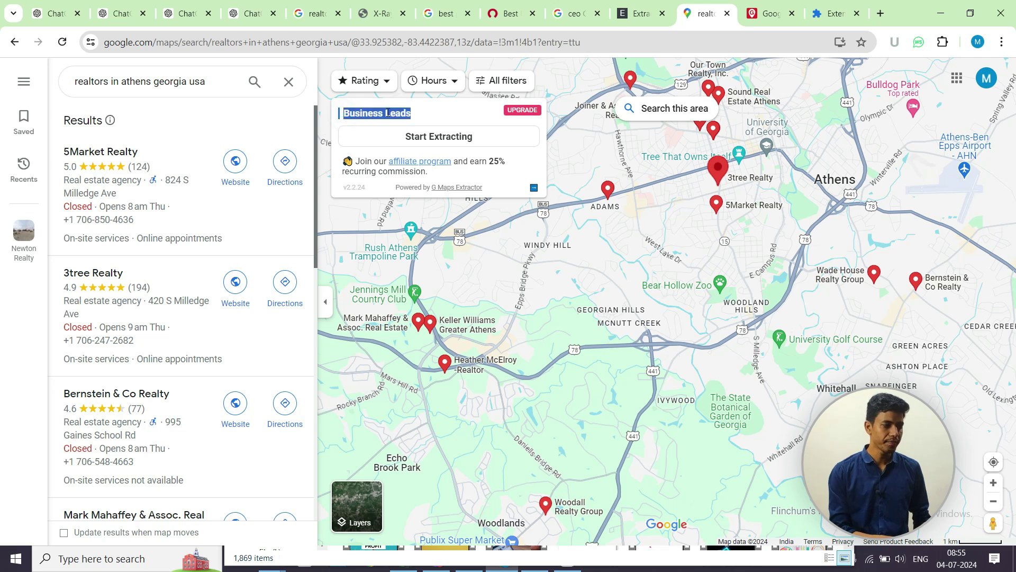
{"action": "left_click", "coordinate": [387, 111]}
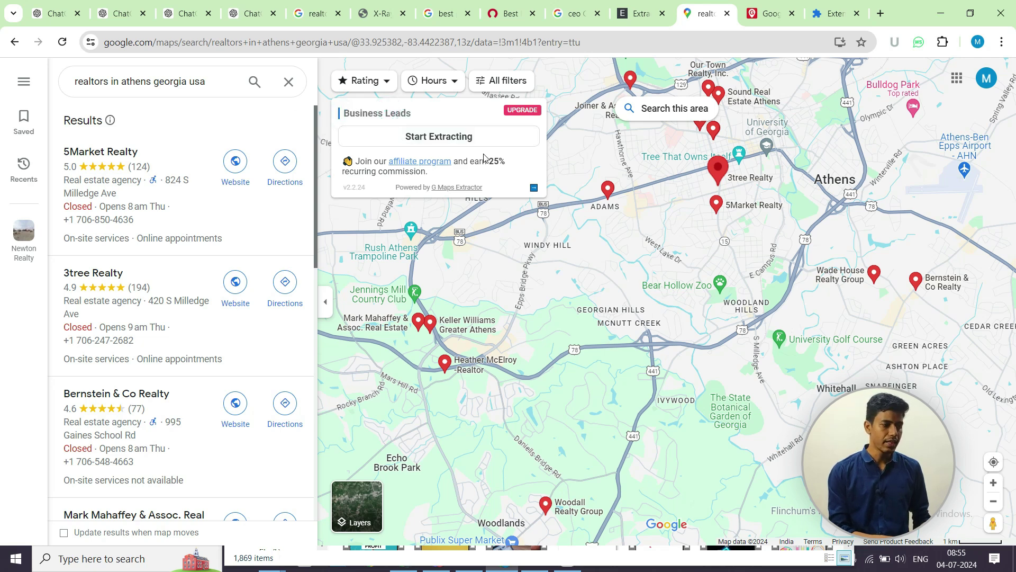
{"action": "left_click", "coordinate": [475, 139]}
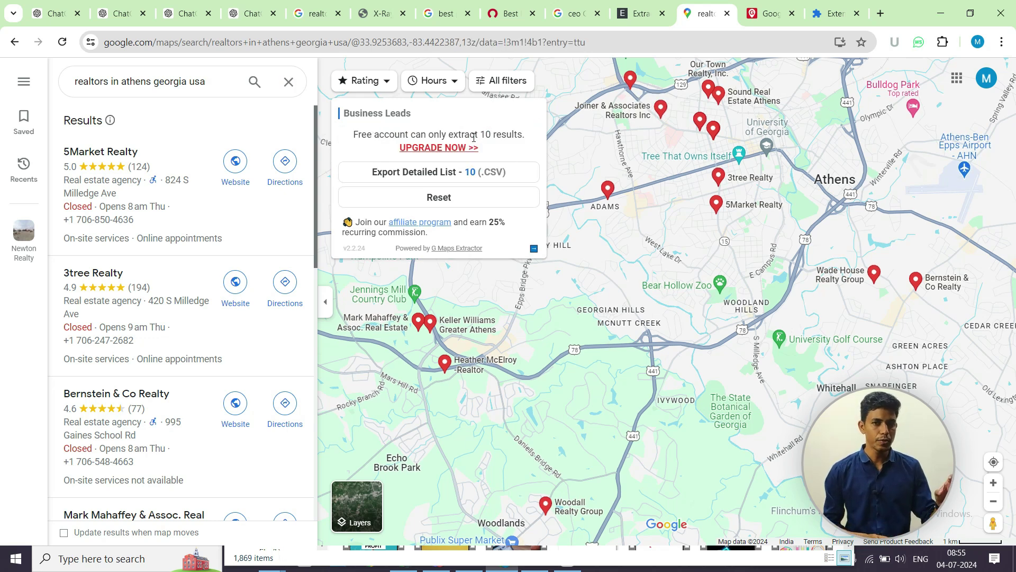
{"action": "left_click", "coordinate": [444, 176]}
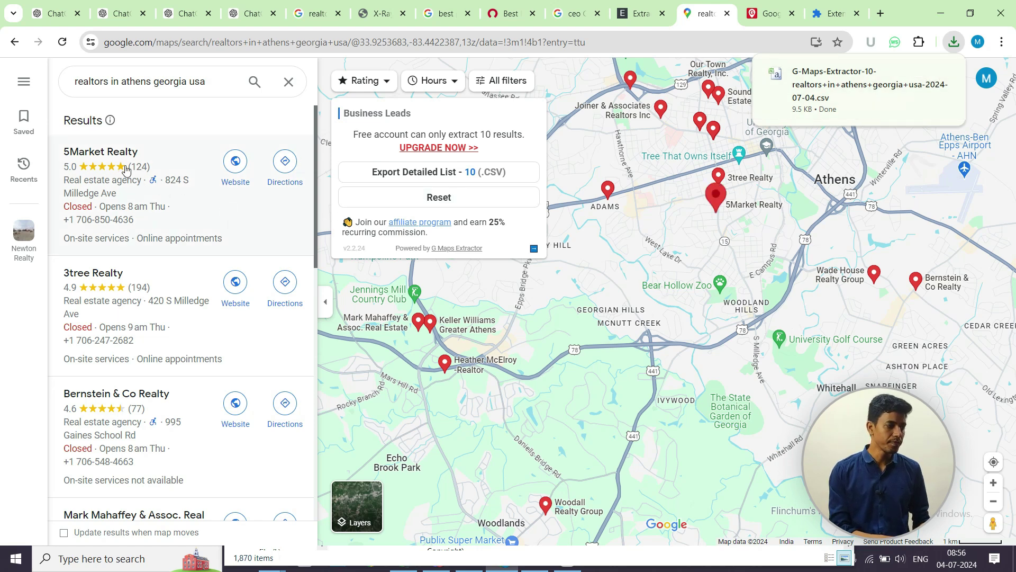
- Open the 5Market Realty listing from the map results and look through its address, hours, website and contact details
{"action": "left_click", "coordinate": [101, 154]}
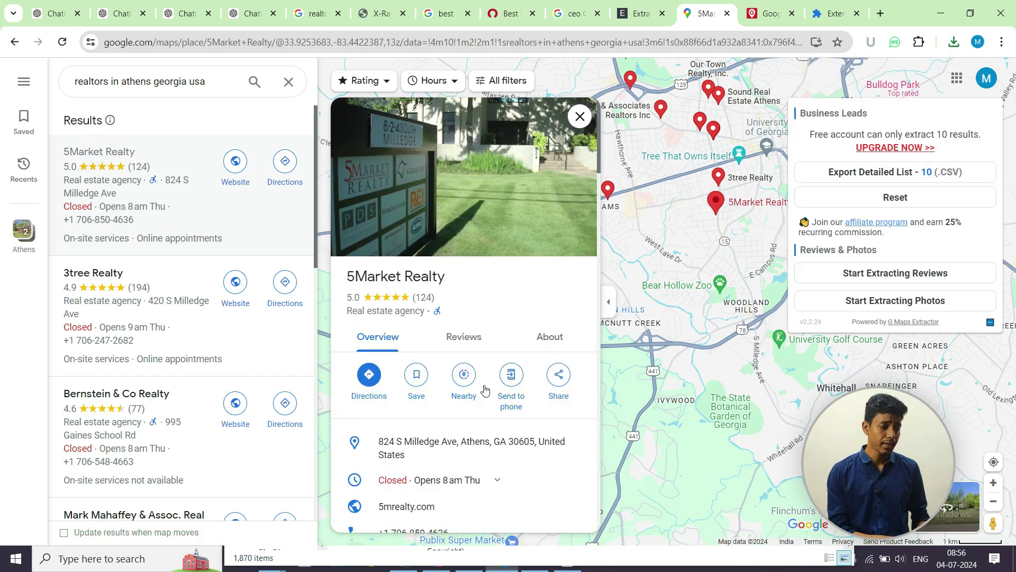
{"action": "mouse_move", "coordinate": [423, 255]}
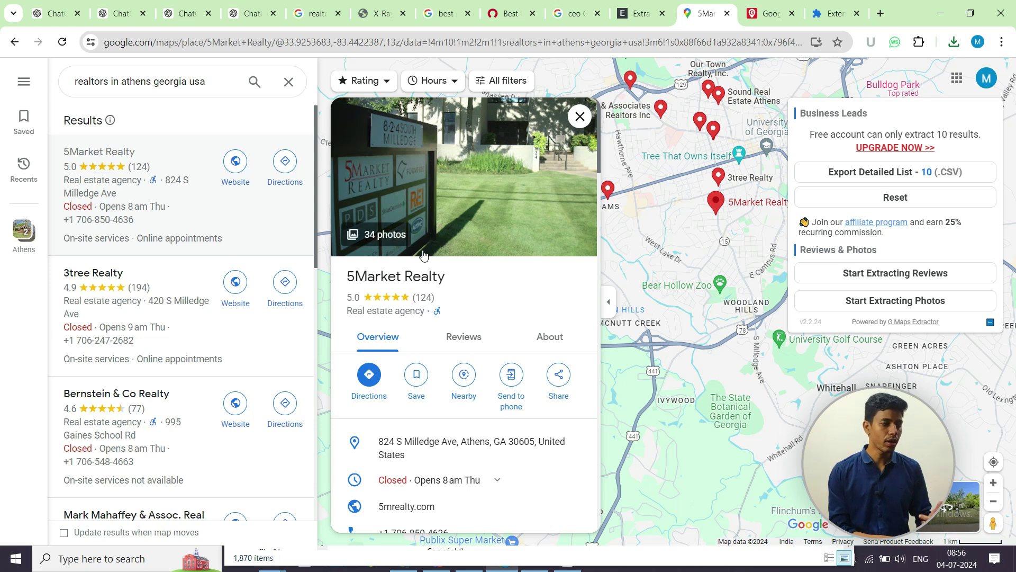
{"action": "scroll", "coordinate": [465, 394], "scroll_direction": "down", "scroll_amount": 1}
{"action": "scroll", "coordinate": [460, 408], "scroll_direction": "up", "scroll_amount": 1}
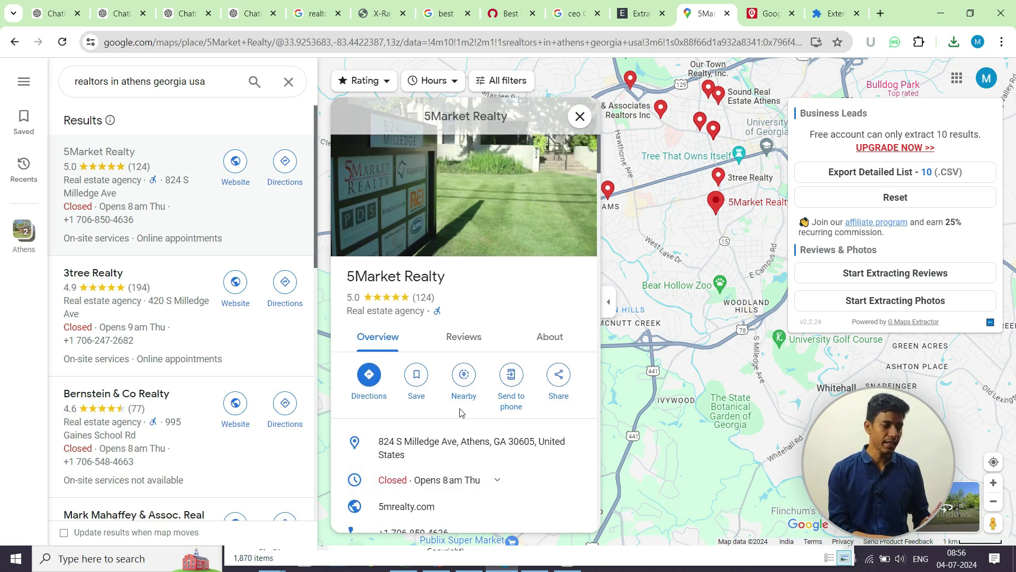
{"action": "scroll", "coordinate": [460, 413], "scroll_direction": "down", "scroll_amount": 2}
{"action": "scroll", "coordinate": [460, 412], "scroll_direction": "up", "scroll_amount": 2}
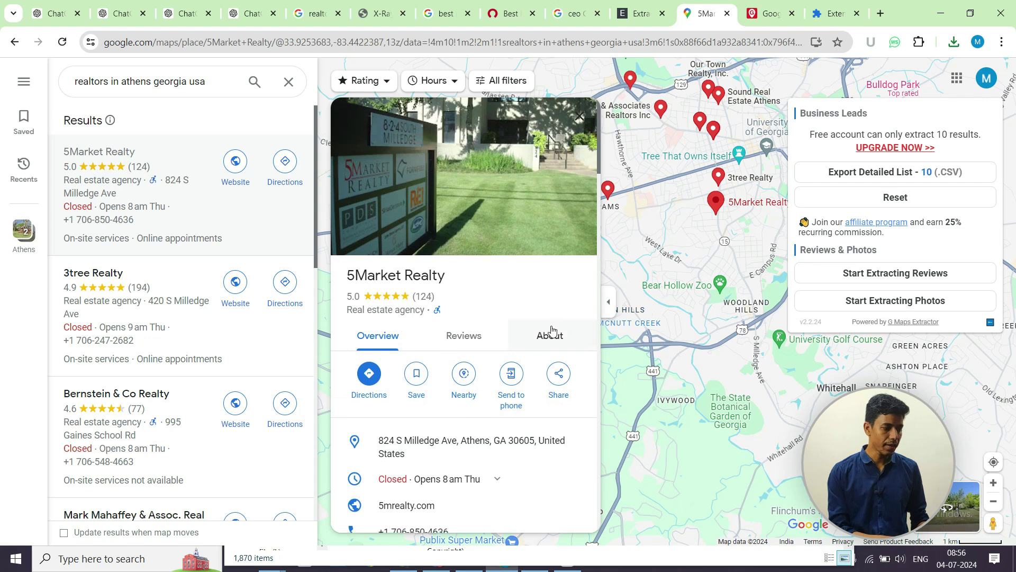
{"action": "scroll", "coordinate": [551, 331], "scroll_direction": "down", "scroll_amount": 2}
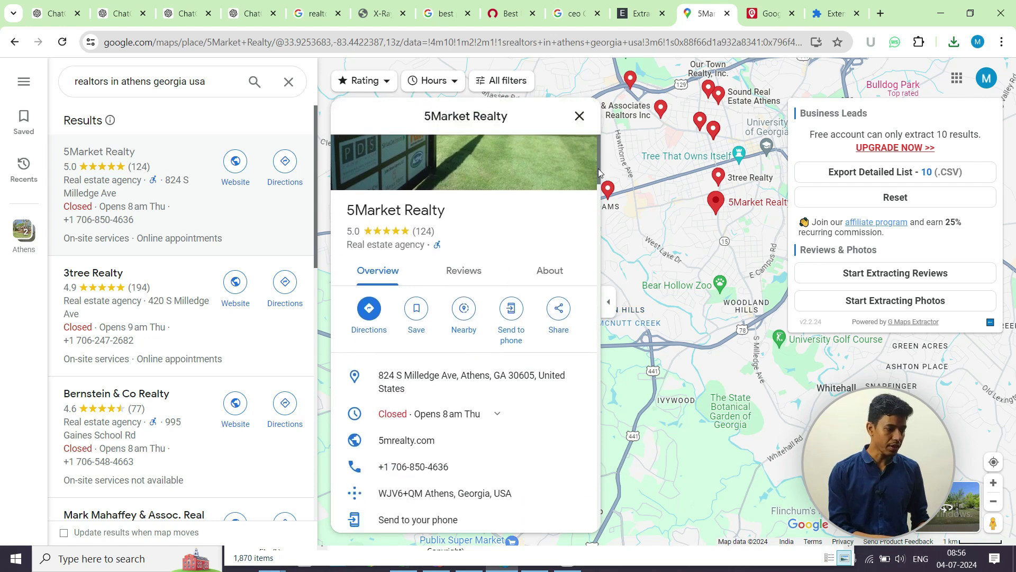
{"action": "scroll", "coordinate": [546, 249], "scroll_direction": "down", "scroll_amount": 6}
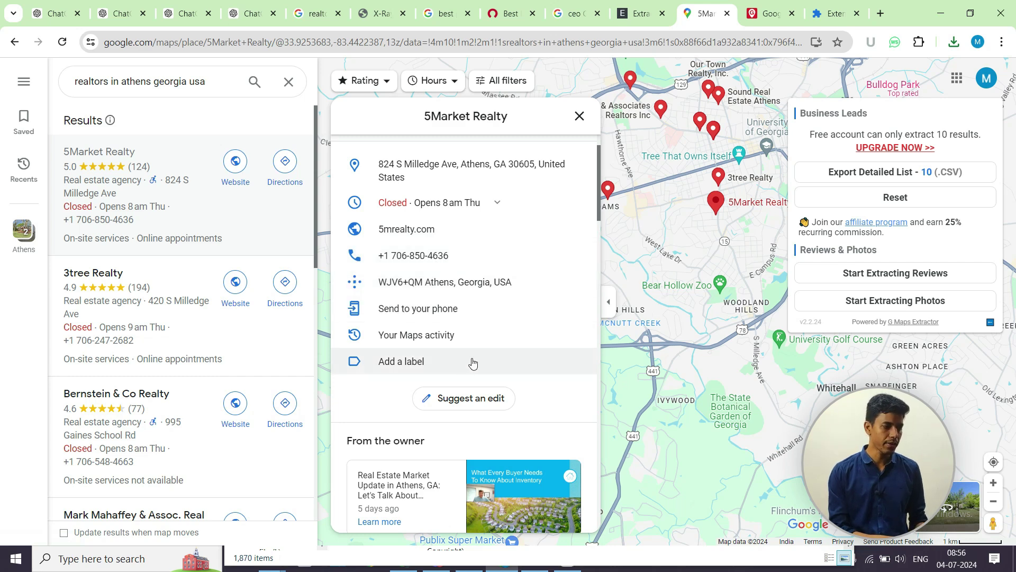
{"action": "scroll", "coordinate": [461, 365], "scroll_direction": "up", "scroll_amount": 2}
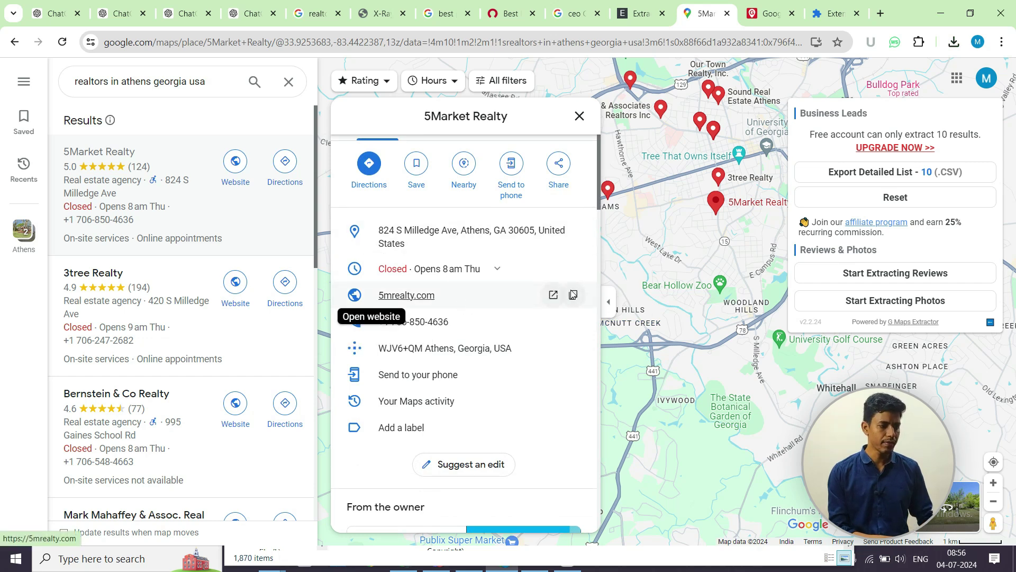
- Open 5Market Realty's website from its map listing and view the homepage in its new browser tab
{"action": "left_click", "coordinate": [554, 295]}
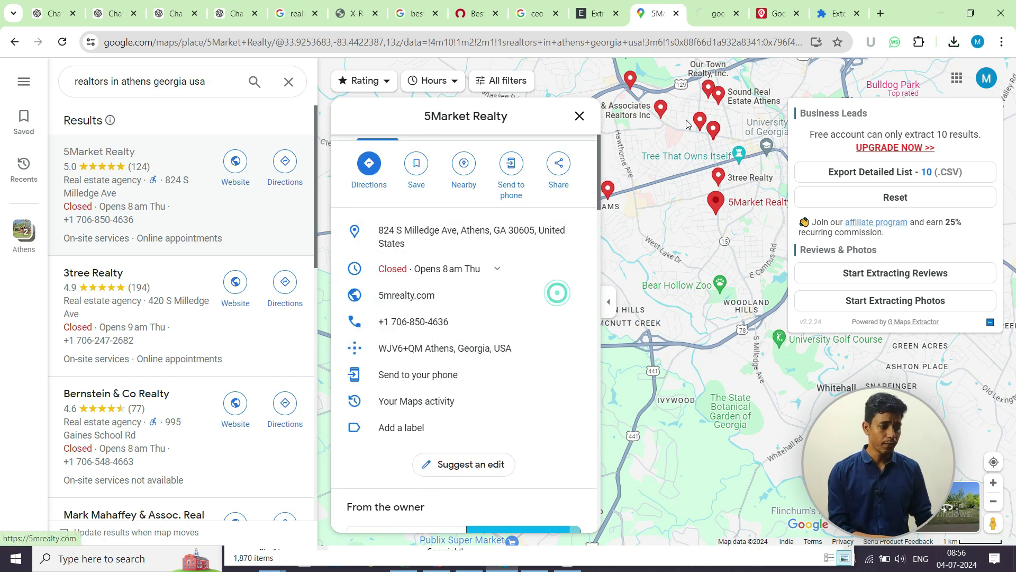
{"action": "left_click", "coordinate": [715, 14]}
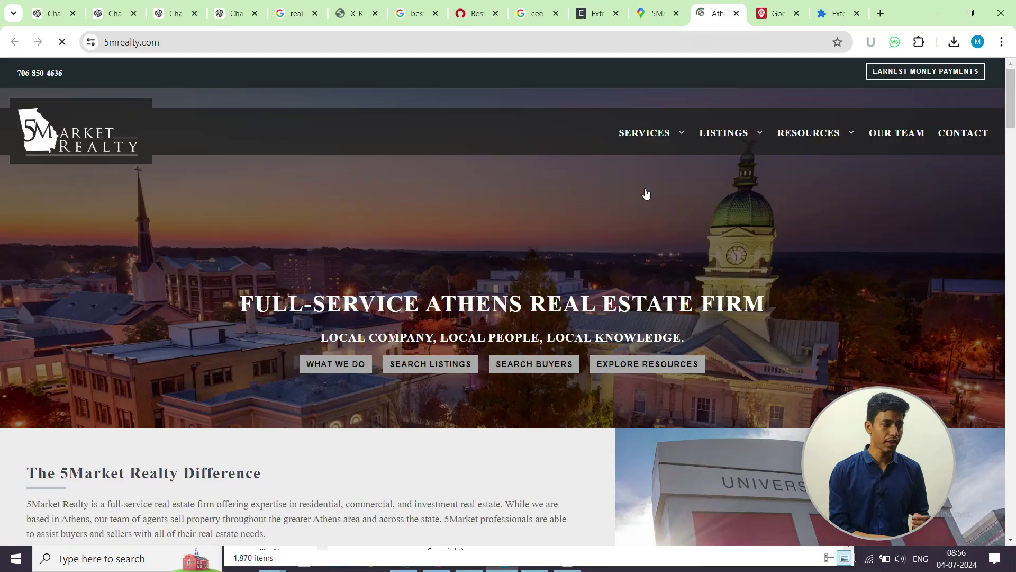
{"action": "mouse_move", "coordinate": [624, 241]}
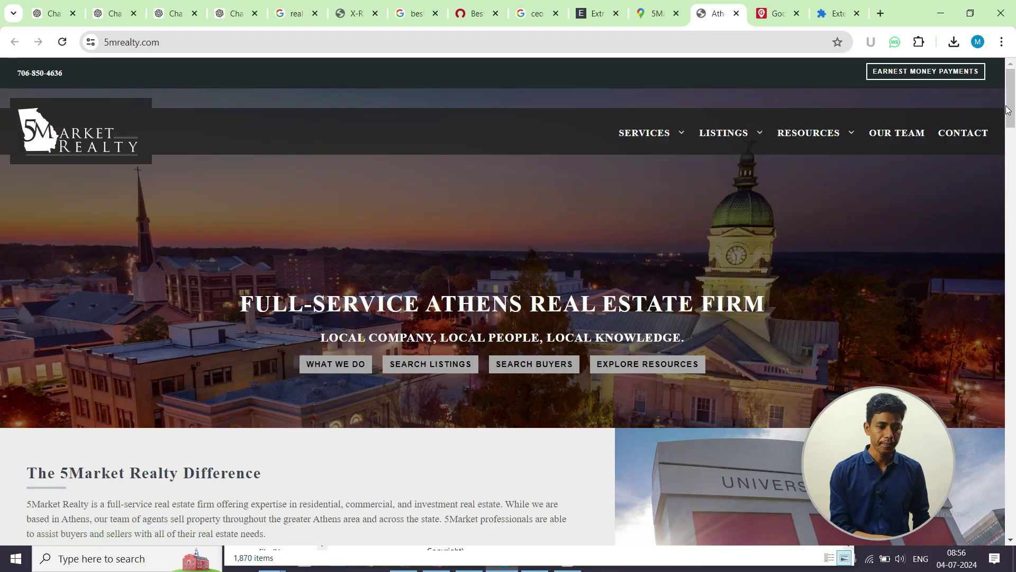
{"action": "mouse_move", "coordinate": [1011, 108]}
{"action": "left_mouse_down"}
{"action": "mouse_move", "coordinate": [1013, 474]}
{"action": "mouse_move", "coordinate": [1014, 104]}
{"action": "left_mouse_up"}
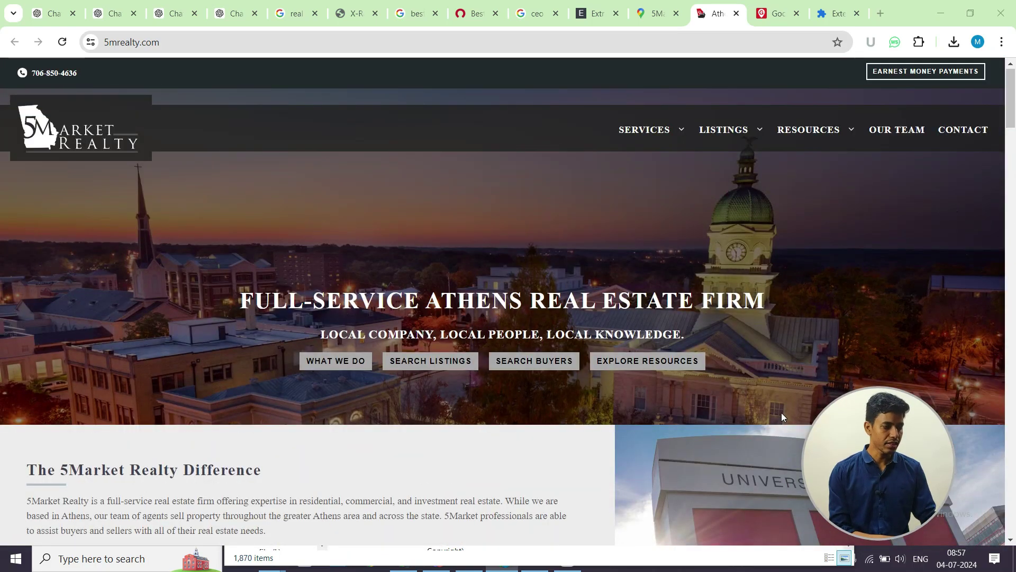
- Switch to the Book1 workbook in Excel and review the Address/Location, Website, Service/Details, Social Links and Emails column headings
{"action": "key", "text": "alt+Tab"}
{"action": "key", "text": "alt+Tab"}
{"action": "key", "text": "alt+Tab"}
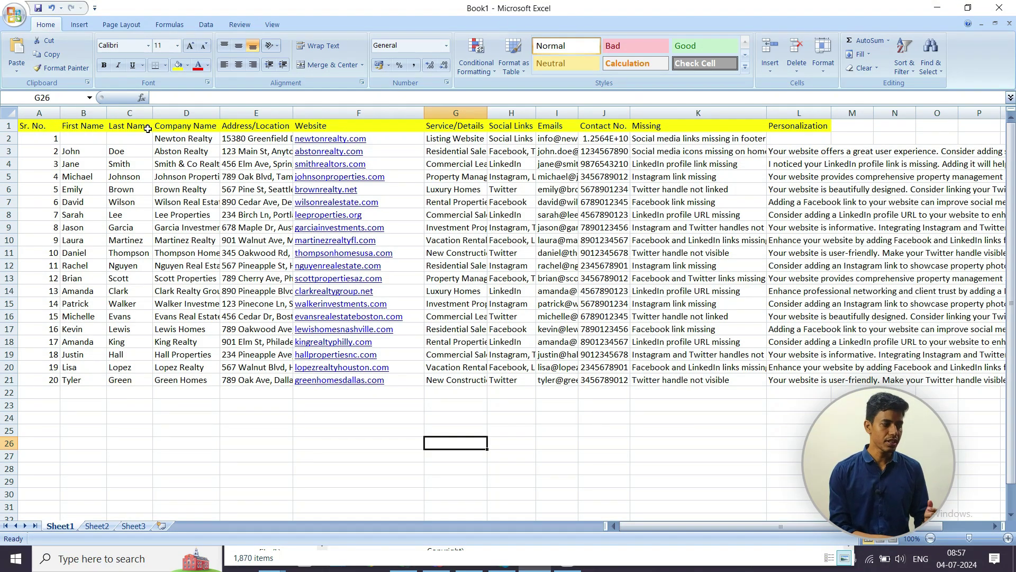
{"action": "left_click", "coordinate": [233, 125]}
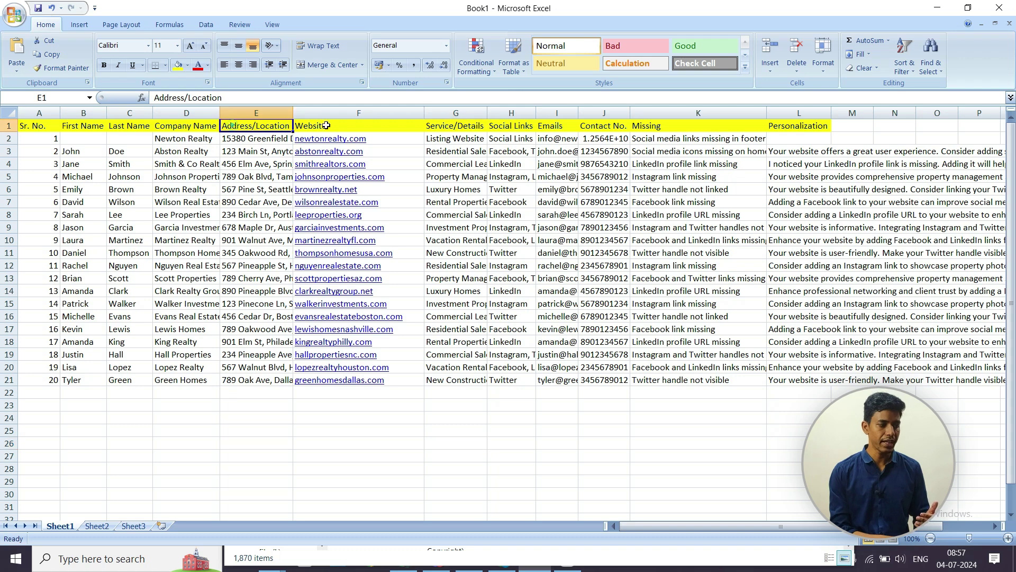
{"action": "left_click", "coordinate": [337, 124]}
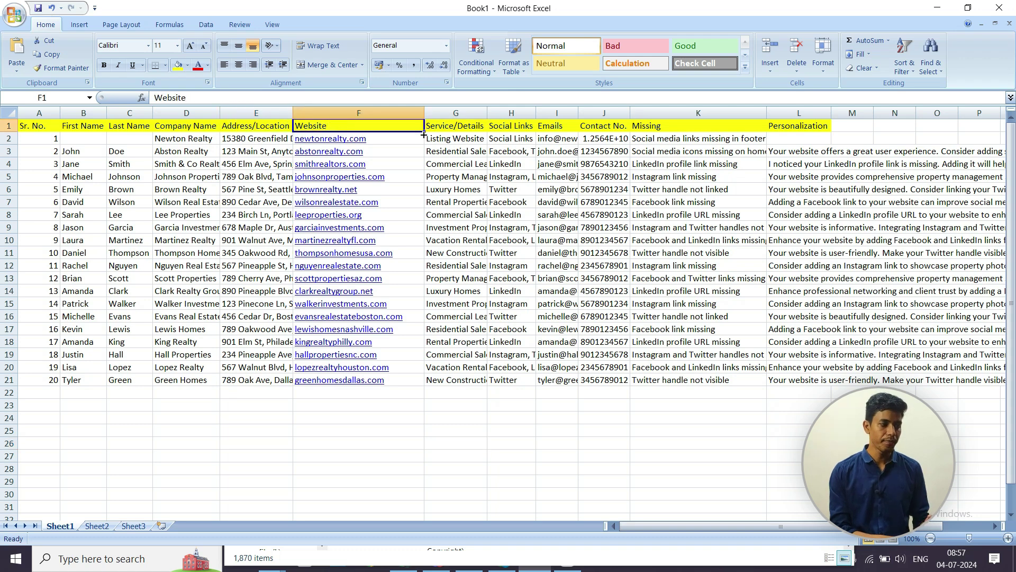
{"action": "left_click", "coordinate": [464, 129]}
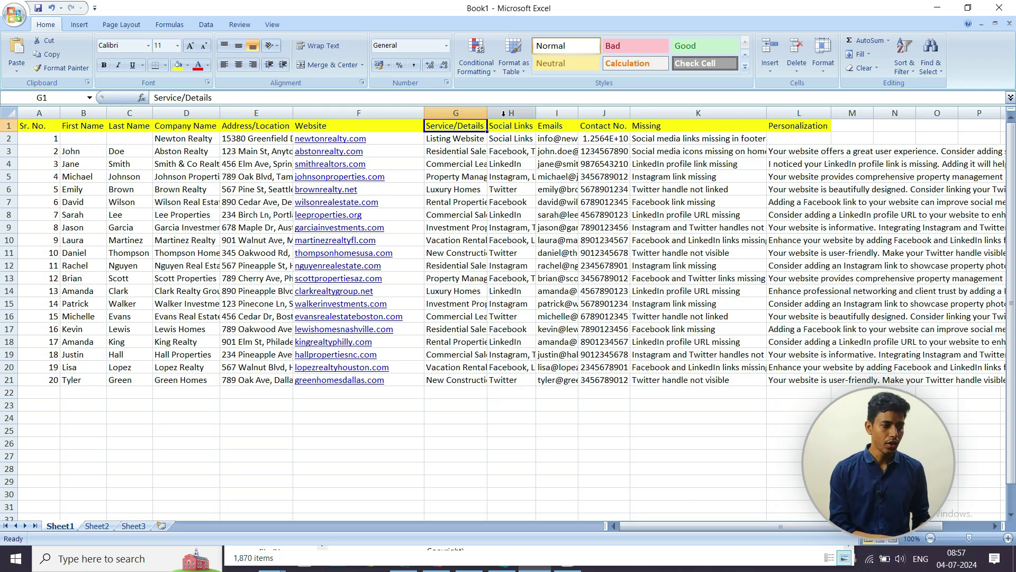
{"action": "left_click", "coordinate": [510, 125]}
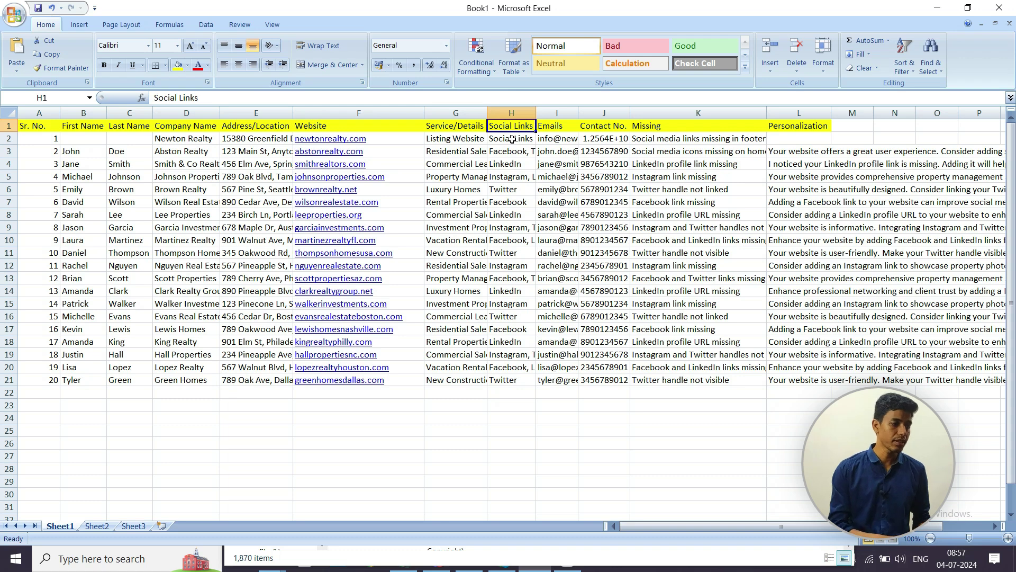
{"action": "left_click", "coordinate": [557, 128]}
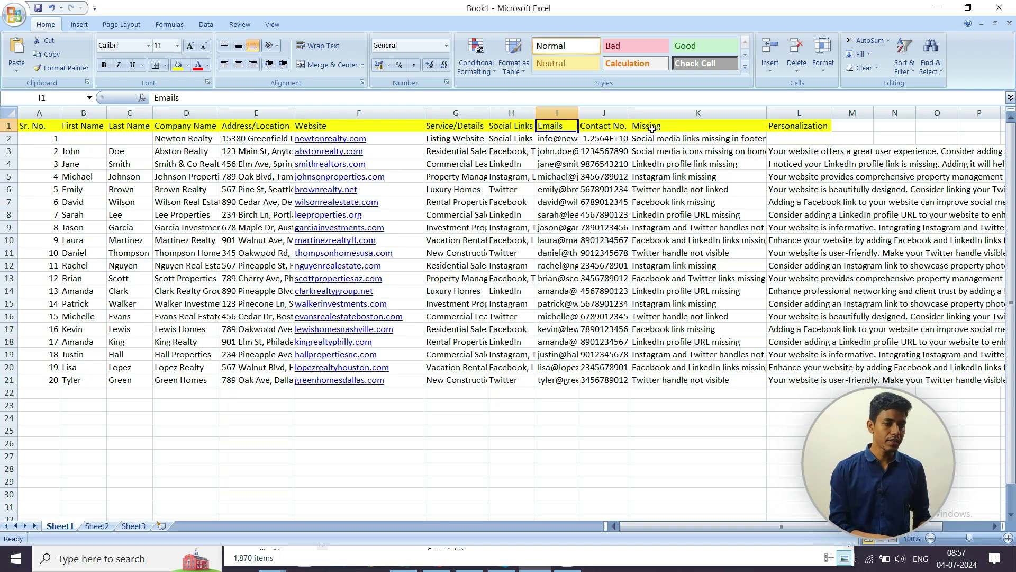
- Review the Missing and Personalization columns of the lead sheet, then return to the 5Market Realty website in the browser
{"action": "left_click_drag", "start_coordinate": [652, 128], "coordinate": [805, 132]}
{"action": "left_click", "coordinate": [729, 138]}
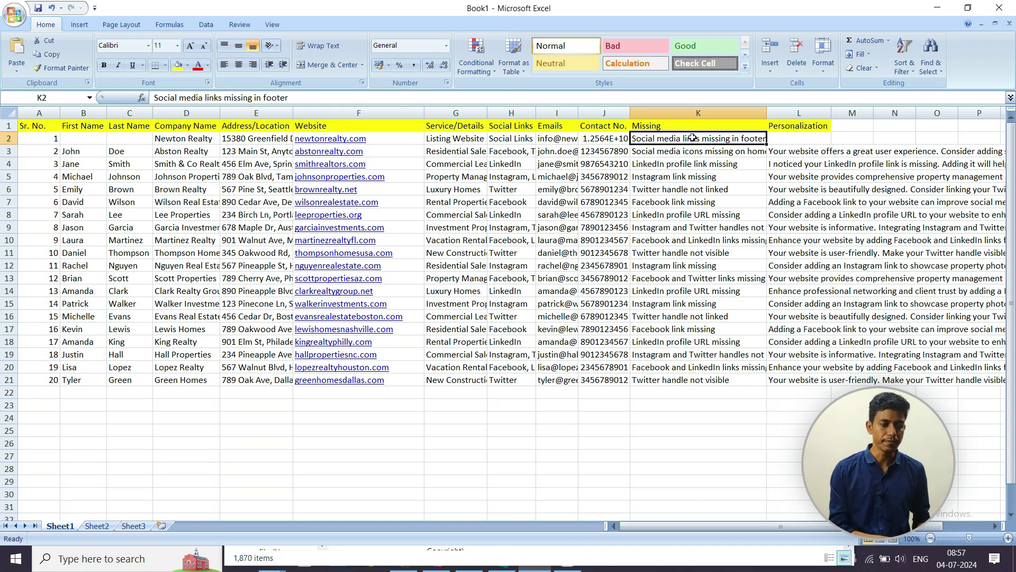
{"action": "left_click", "coordinate": [796, 139]}
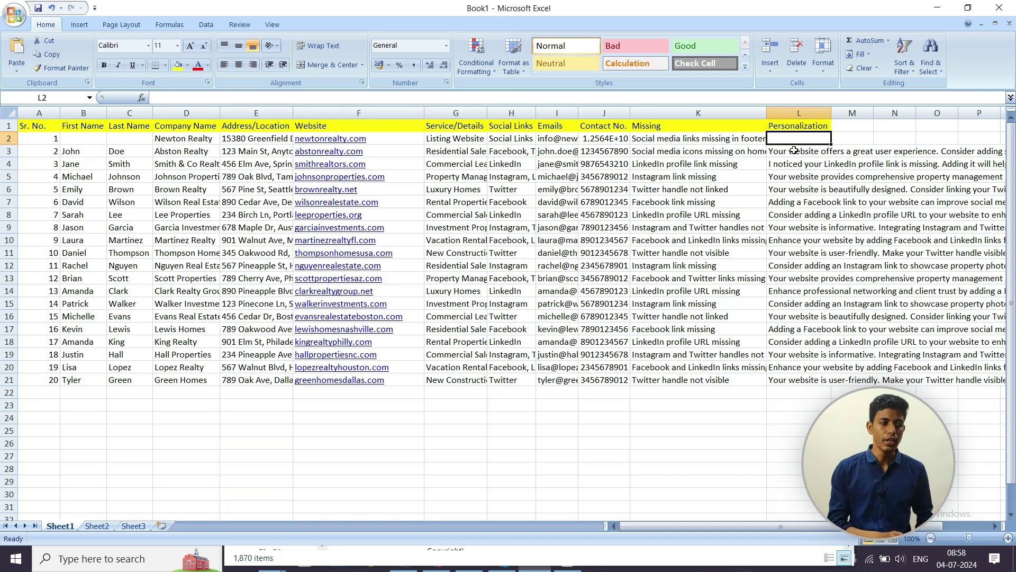
{"action": "left_click", "coordinate": [704, 140]}
{"action": "left_click_drag", "start_coordinate": [703, 140], "coordinate": [668, 379]}
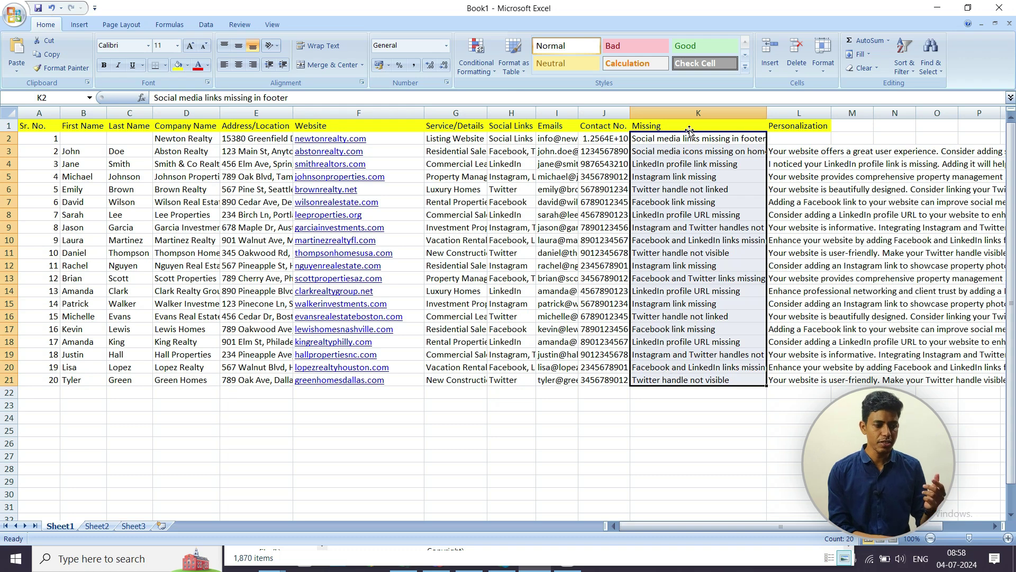
{"action": "left_click", "coordinate": [690, 152]}
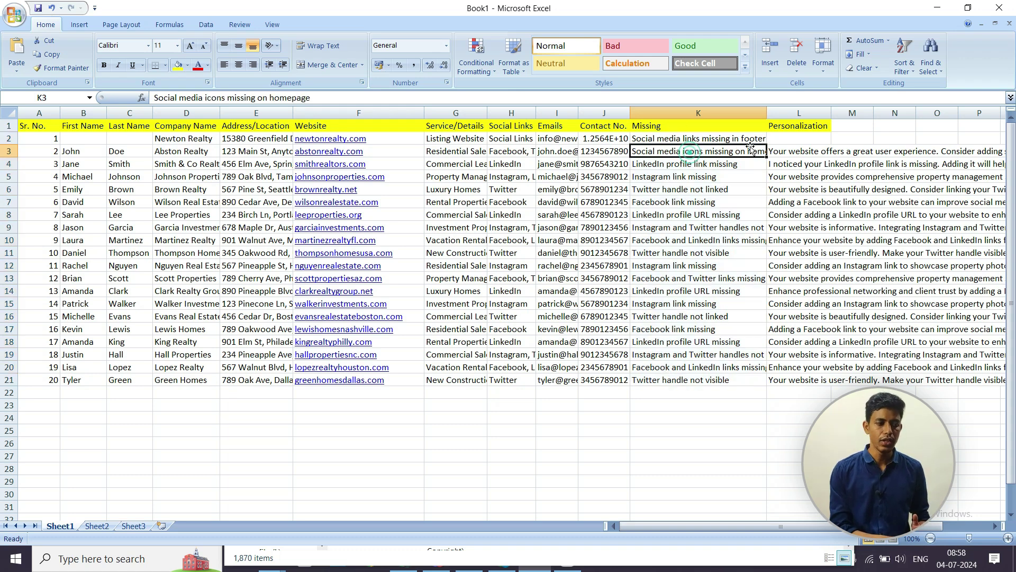
{"action": "left_click", "coordinate": [780, 141]}
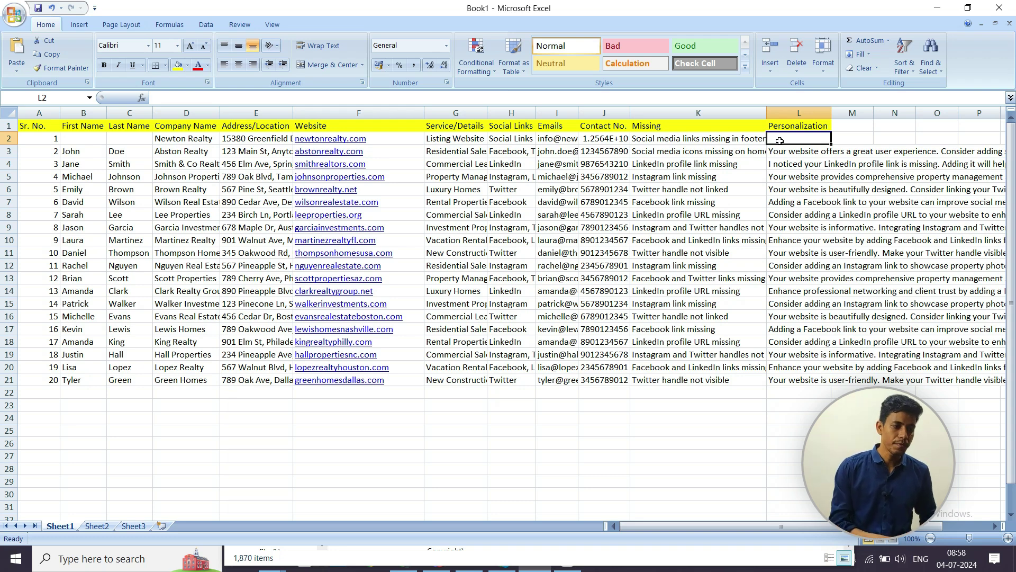
{"action": "left_click_drag", "start_coordinate": [794, 153], "coordinate": [795, 379]}
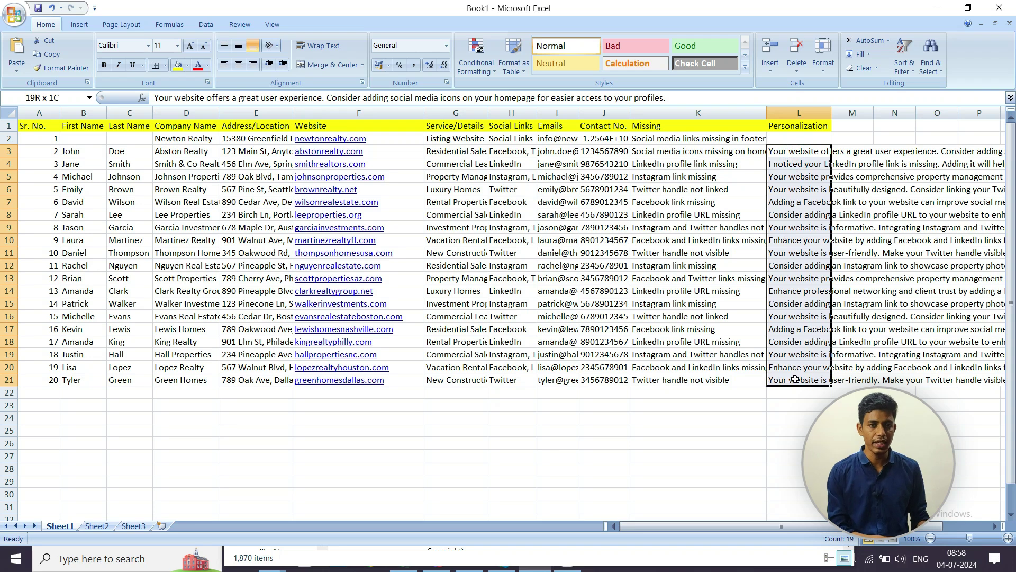
{"action": "left_click", "coordinate": [778, 262]}
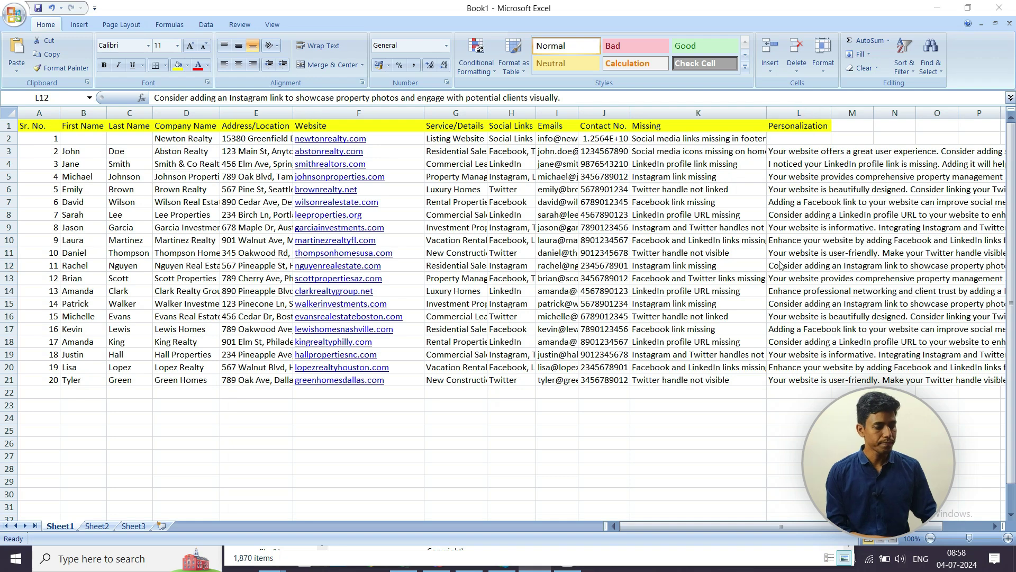
{"action": "key", "text": "alt+Tab"}
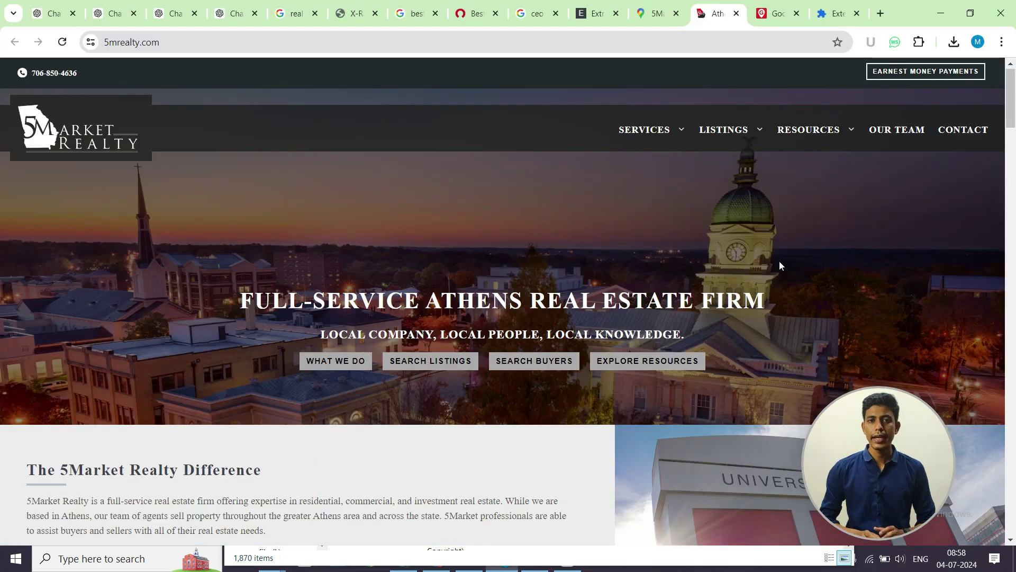